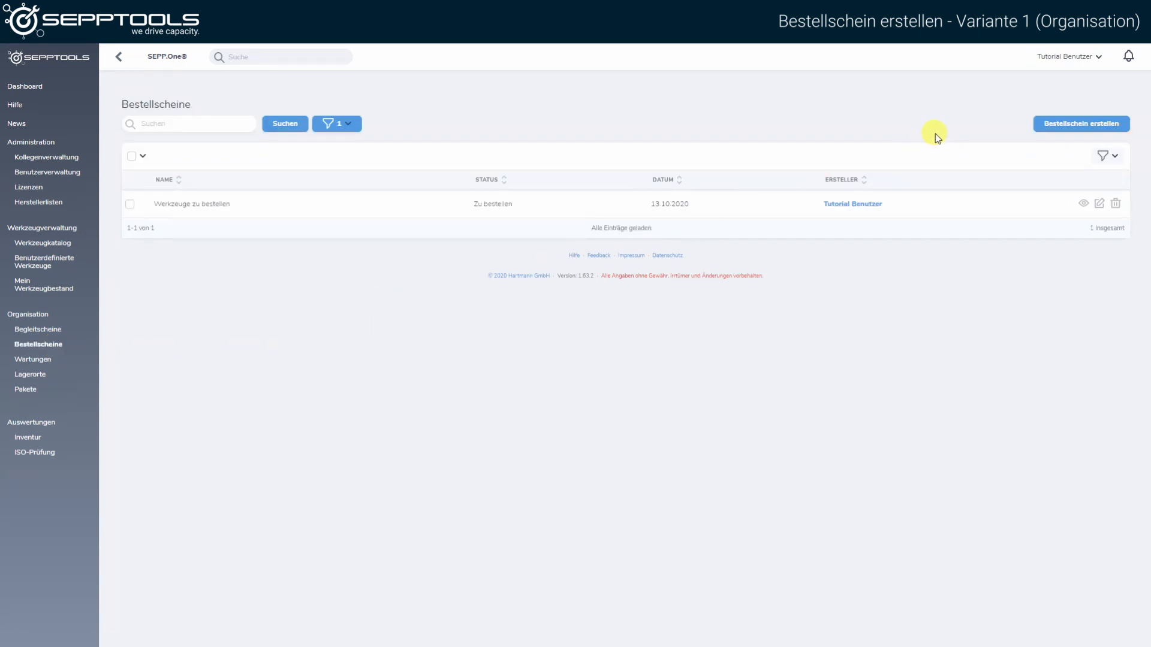
Create an order slip (Bestellschein) named "Werkzeuge für ISO" with the status "Zu bestellen"
left_click(1056, 131)
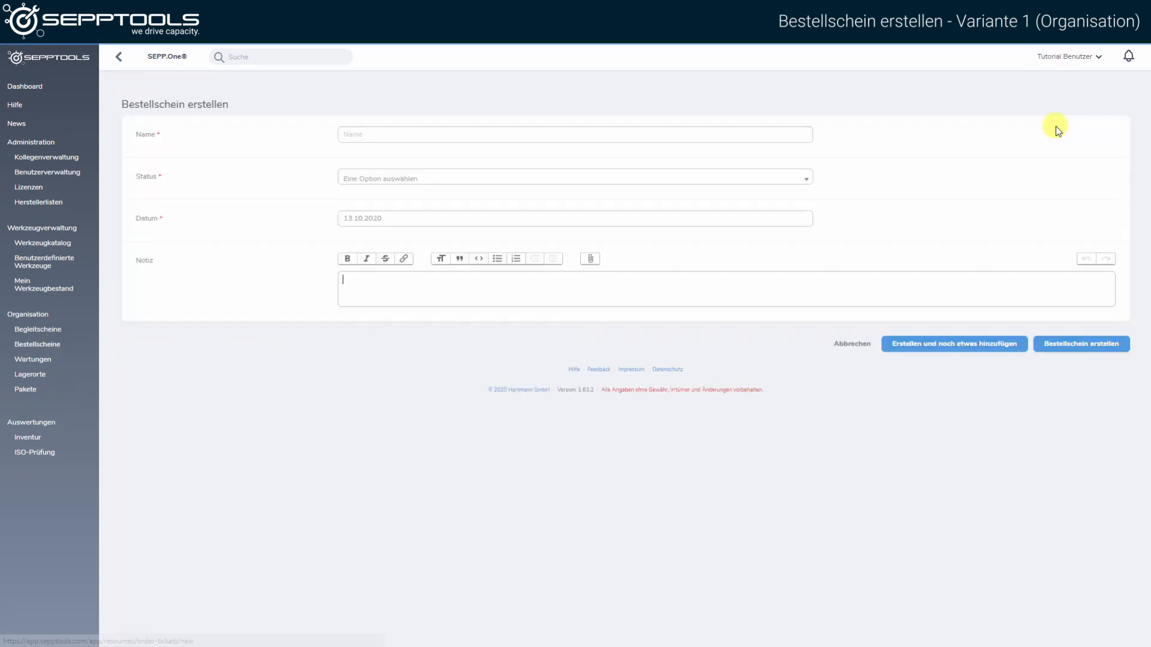
left_click(758, 134)
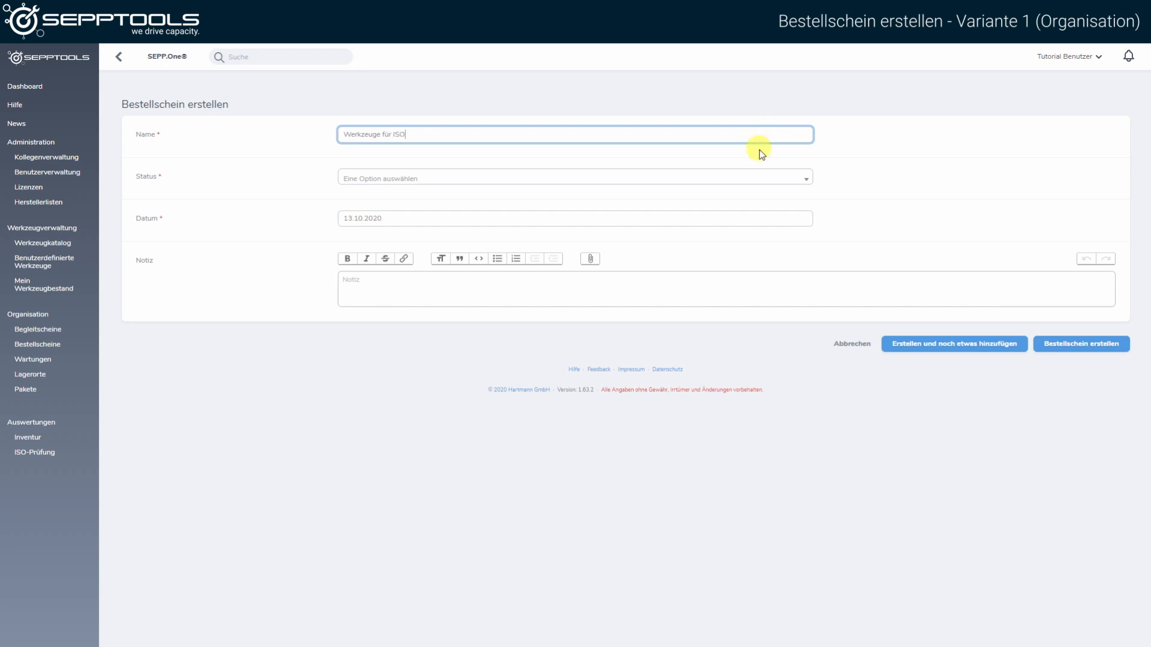
left_click(788, 178)
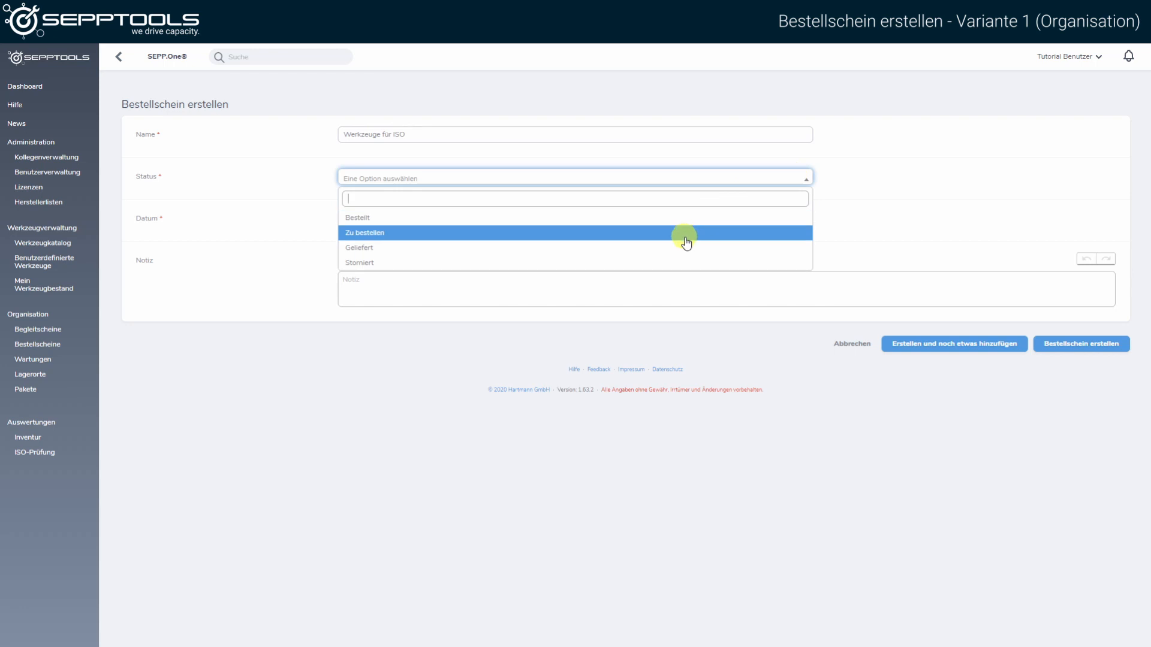
left_click(685, 234)
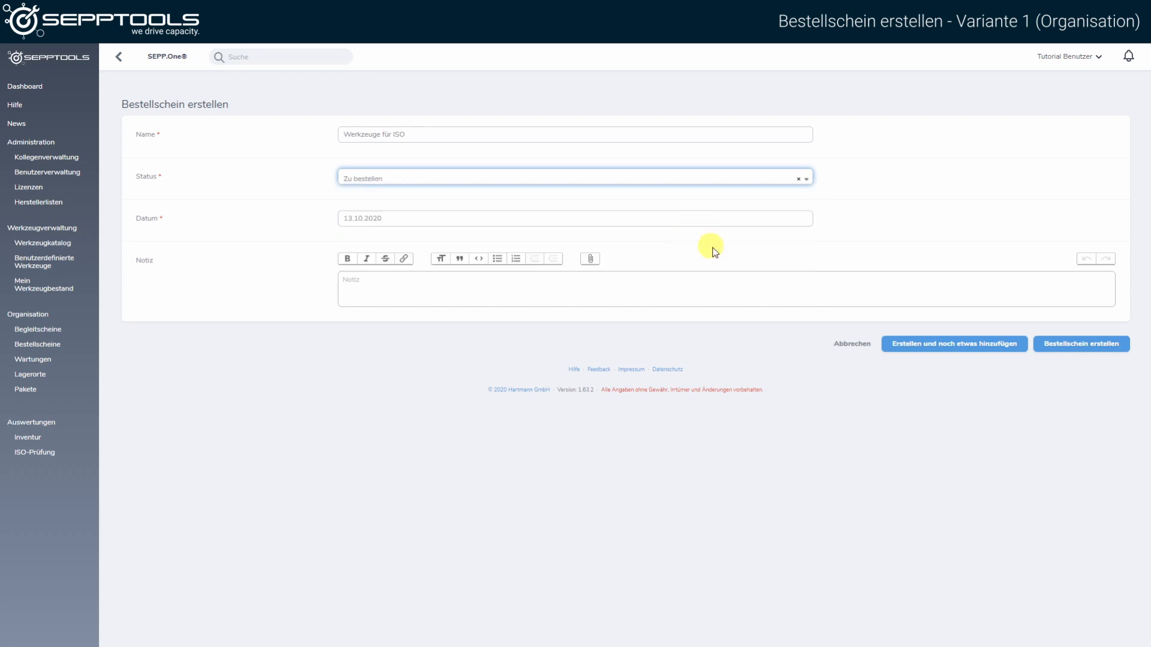
left_click(1072, 346)
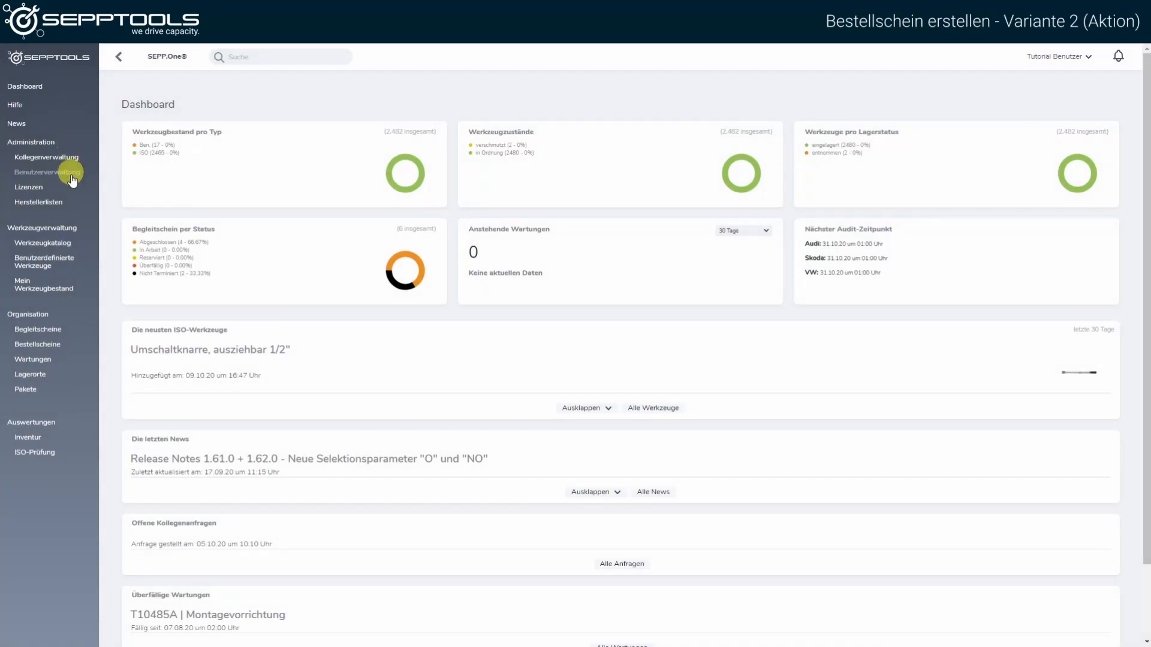
Select tool VAS6606/20 in the tool catalogue and start the action "Zu neuem Bestellschein hinzufügen" for it
left_click(64, 244)
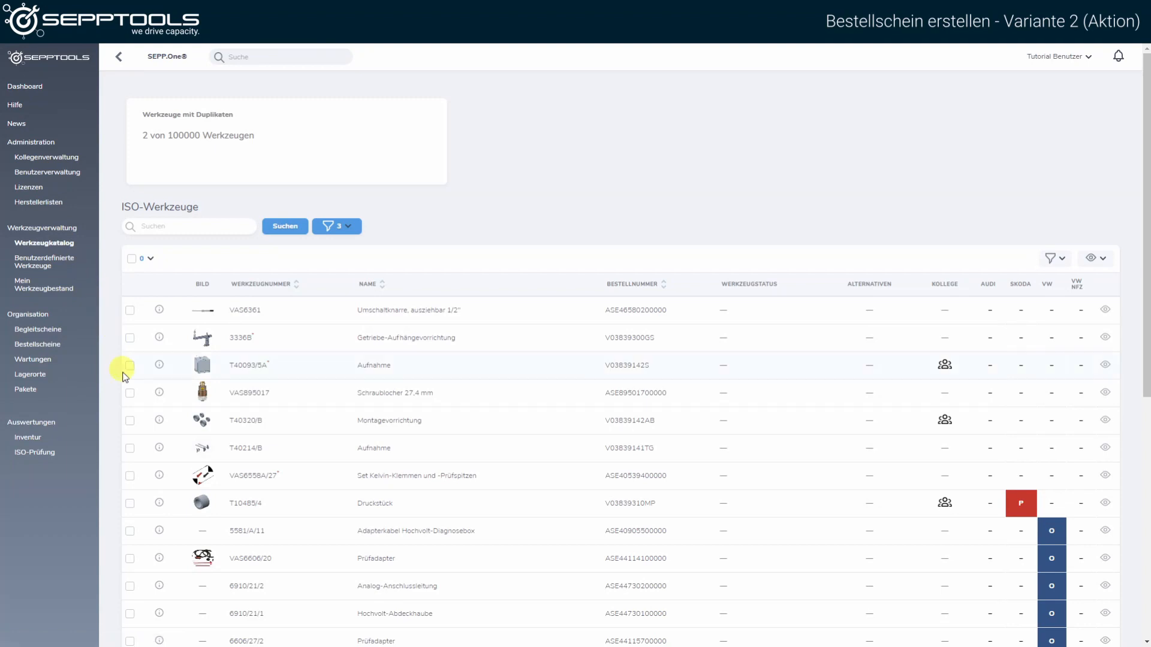
left_click(129, 560)
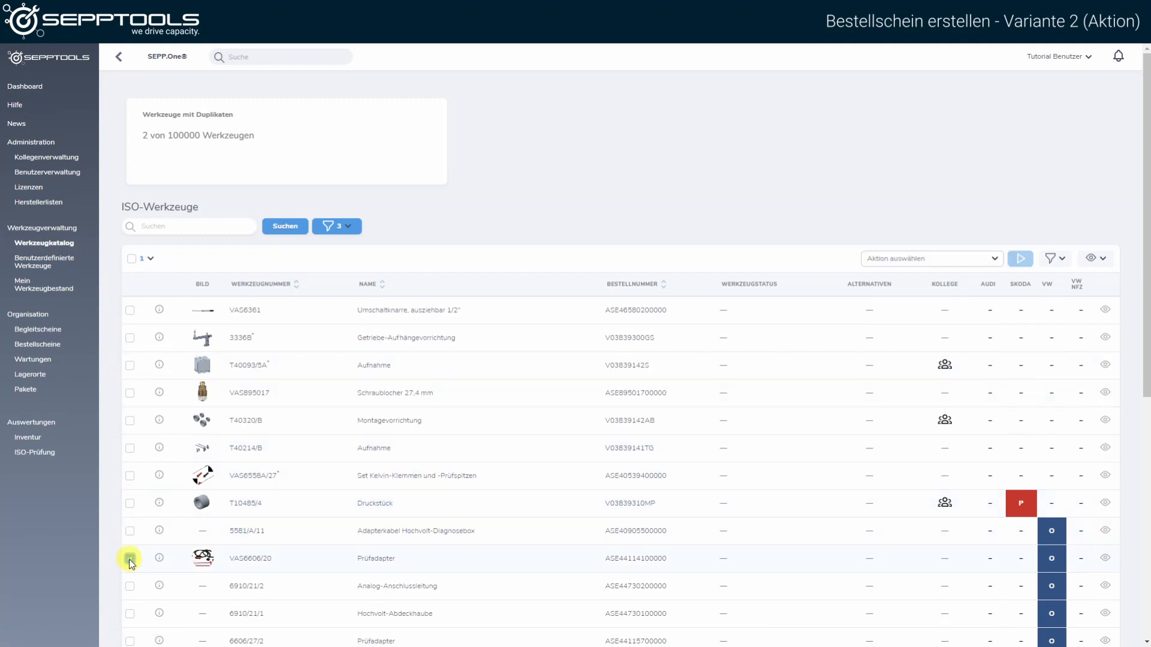
left_click(896, 259)
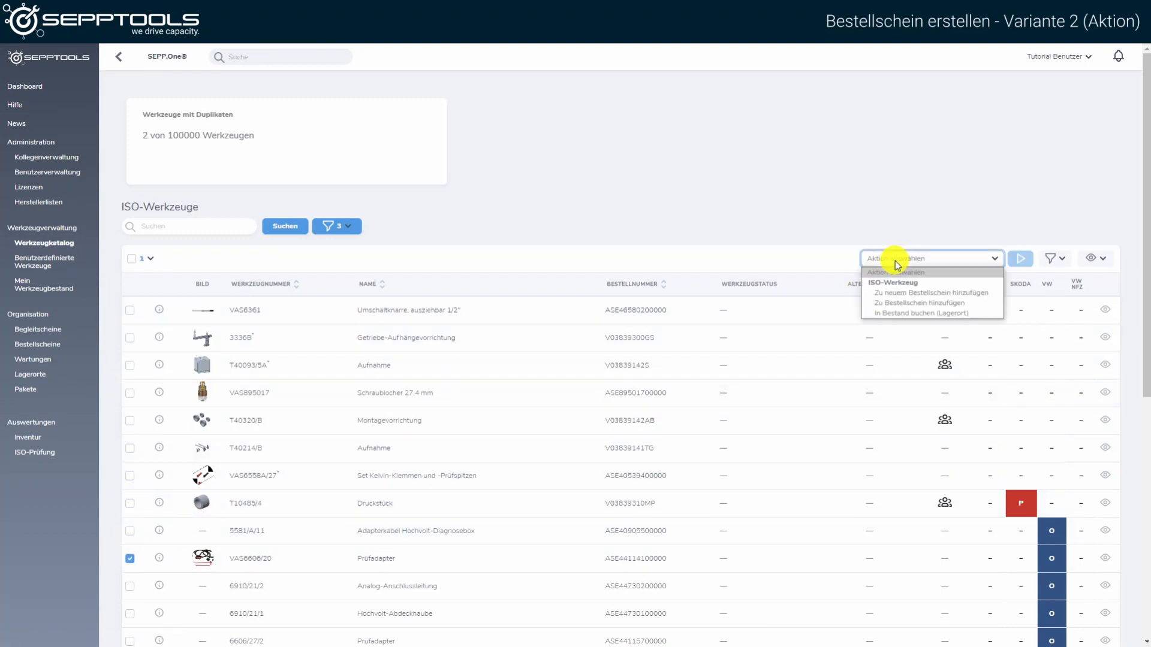
left_click(906, 293)
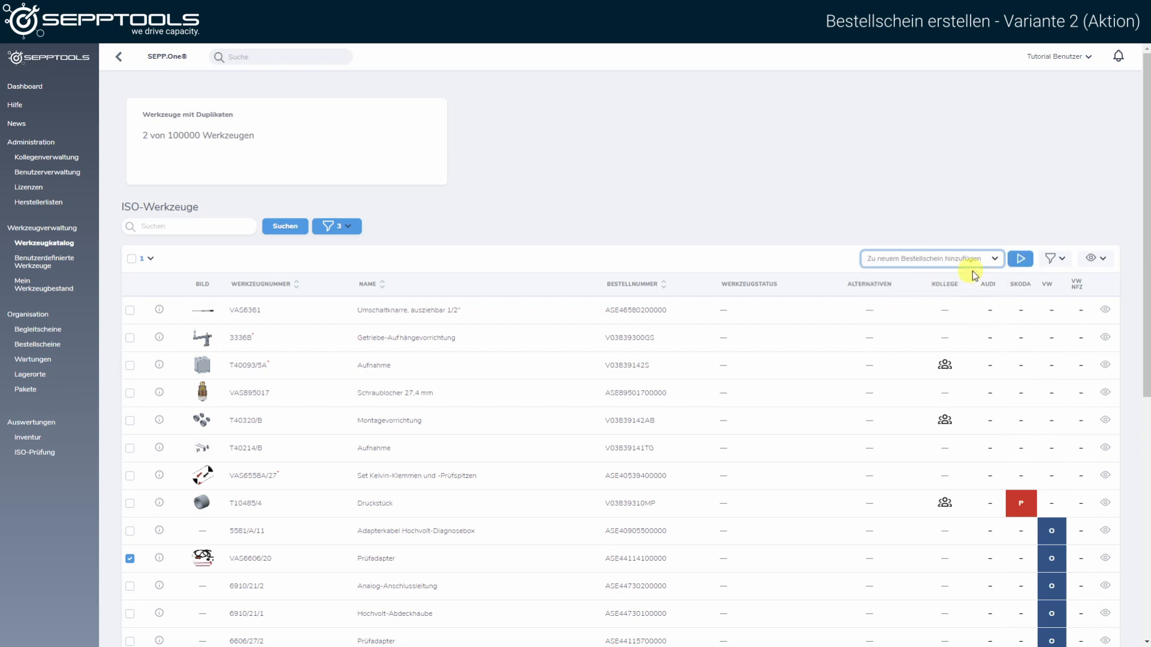
left_click(1020, 259)
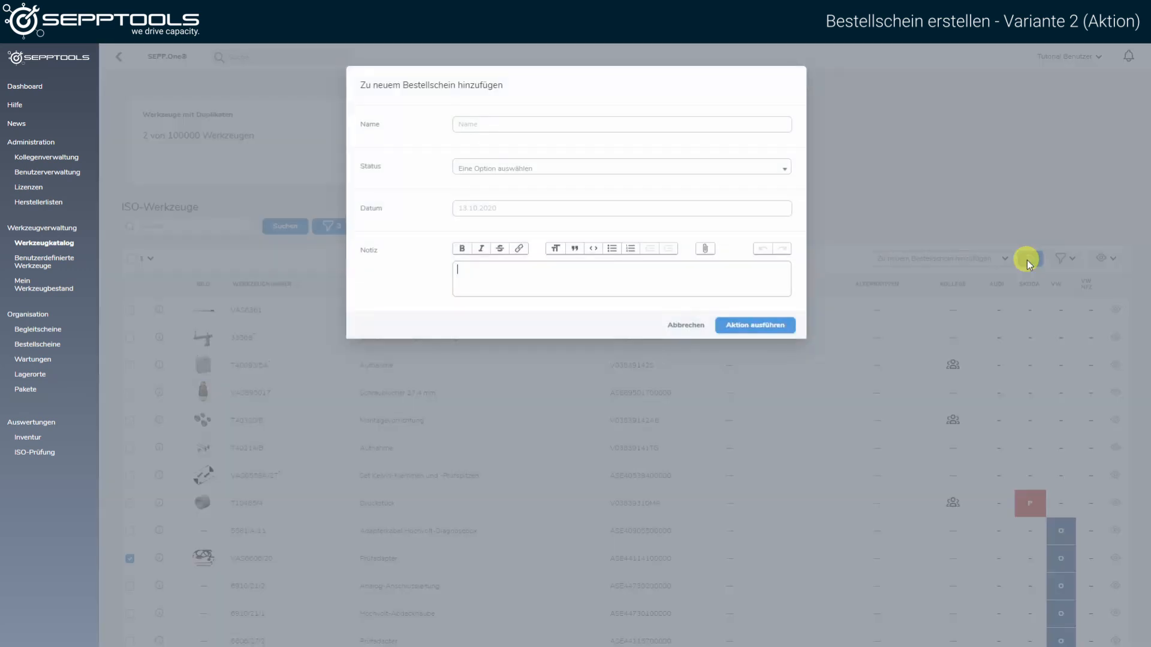
Name the new order slip "Spezialwerkzeuge für ISO", set status "Zu bestellen" and date 14.10.2020, and execute the action
left_click(778, 126)
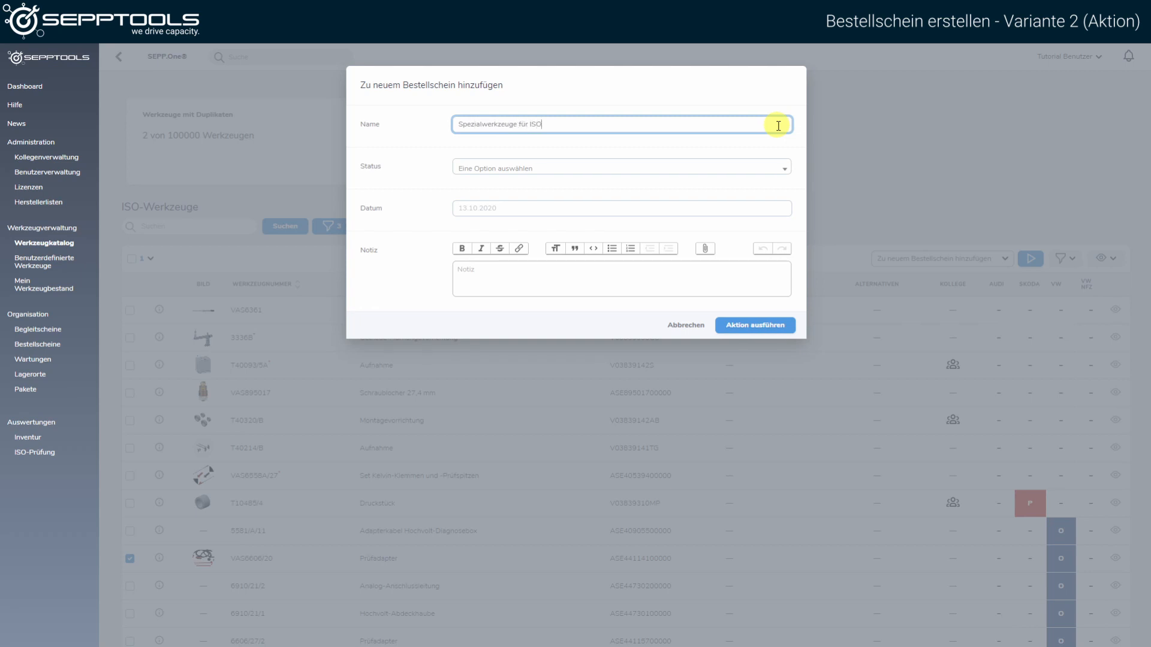
left_click(721, 168)
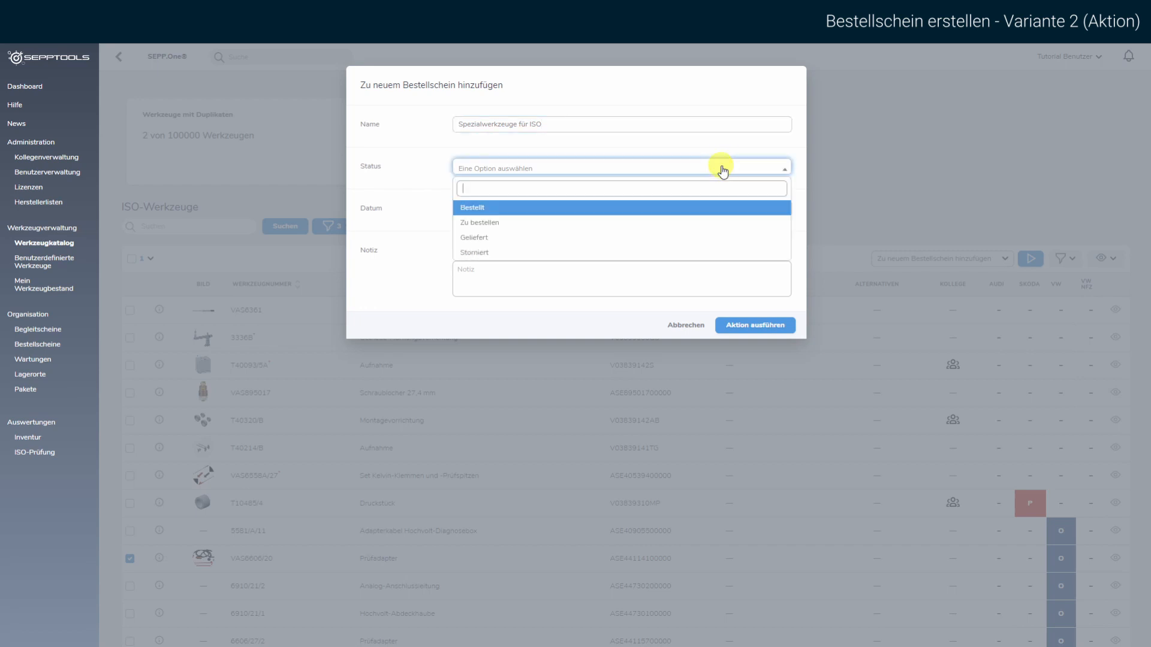
left_click(586, 221)
left_click(564, 210)
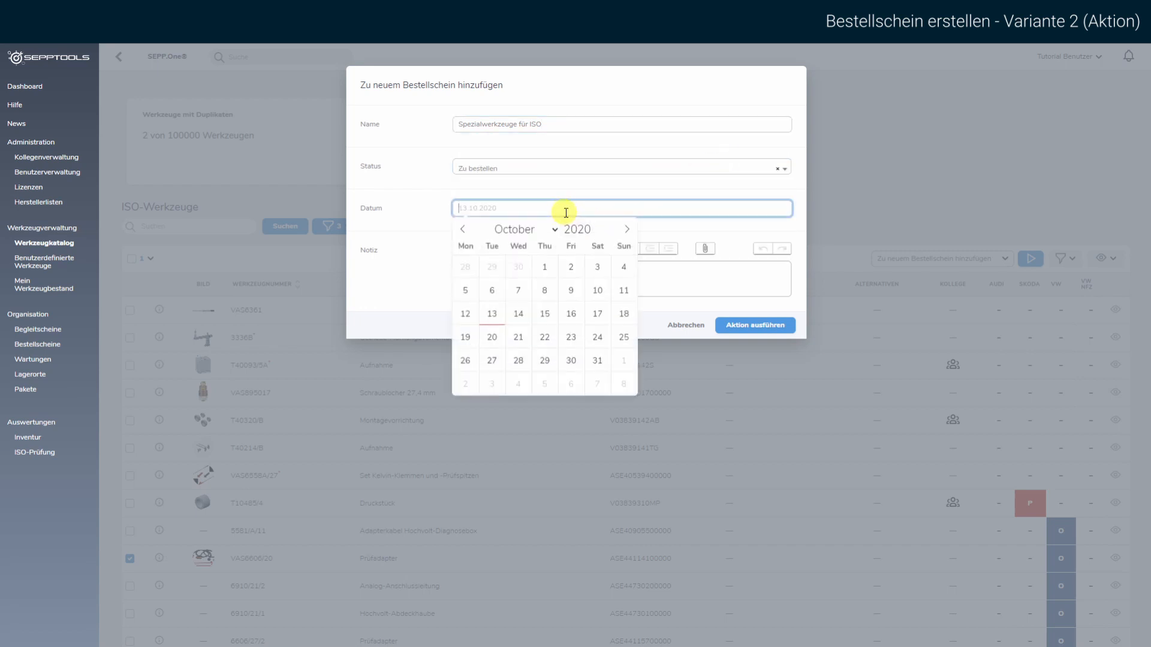
left_click(521, 314)
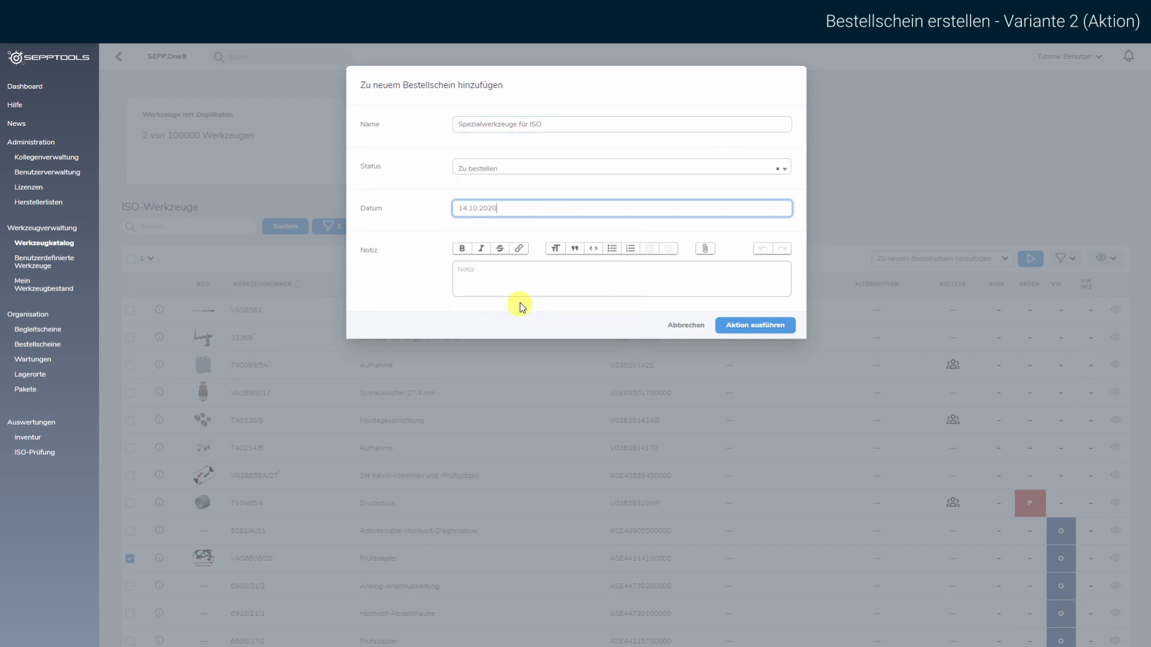
left_click(740, 330)
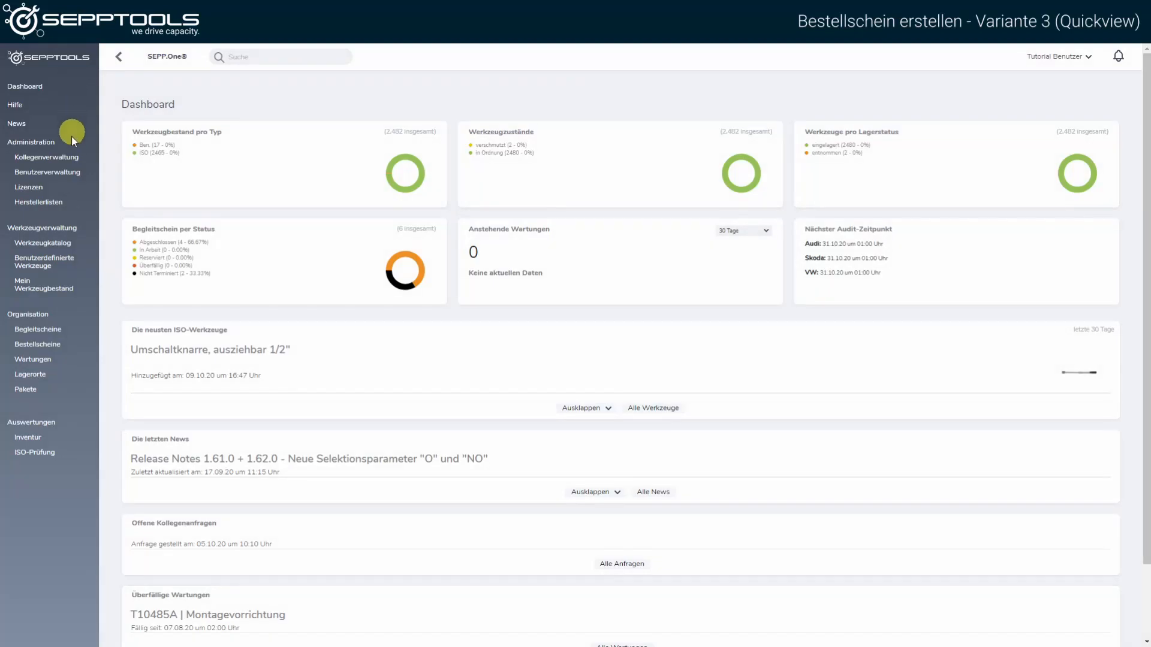
From the quickview of catalogue tool VAS6606/20, create an order slip named "Werkzeuge für ISO" with status "Zu bestellen"
left_click(66, 247)
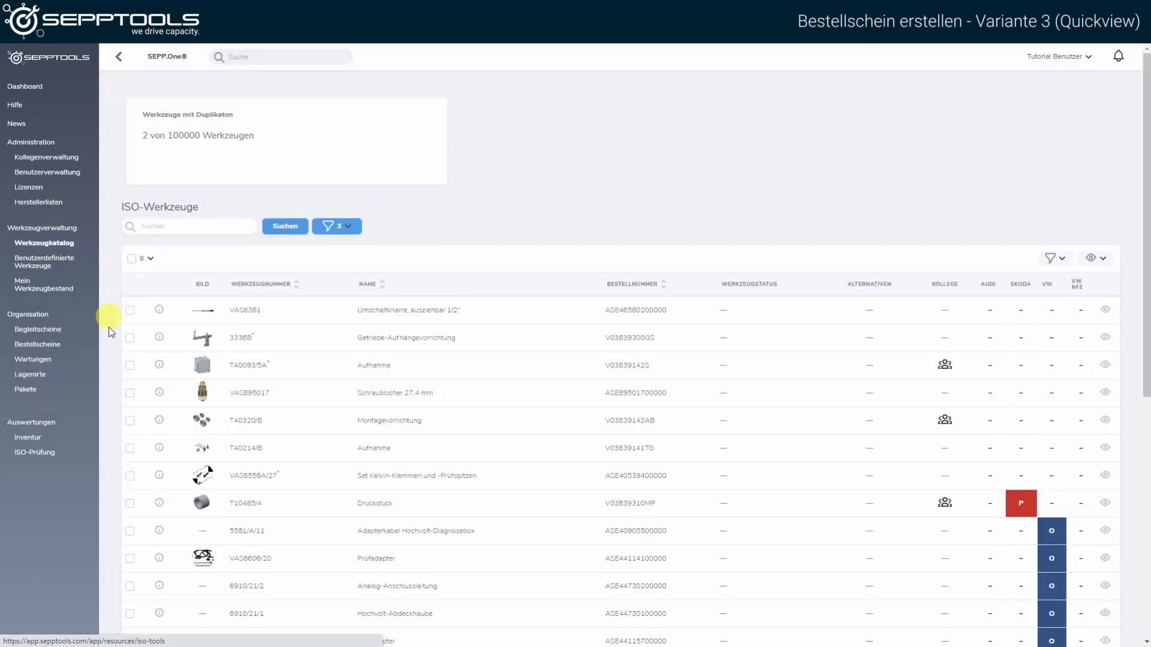
left_click(158, 558)
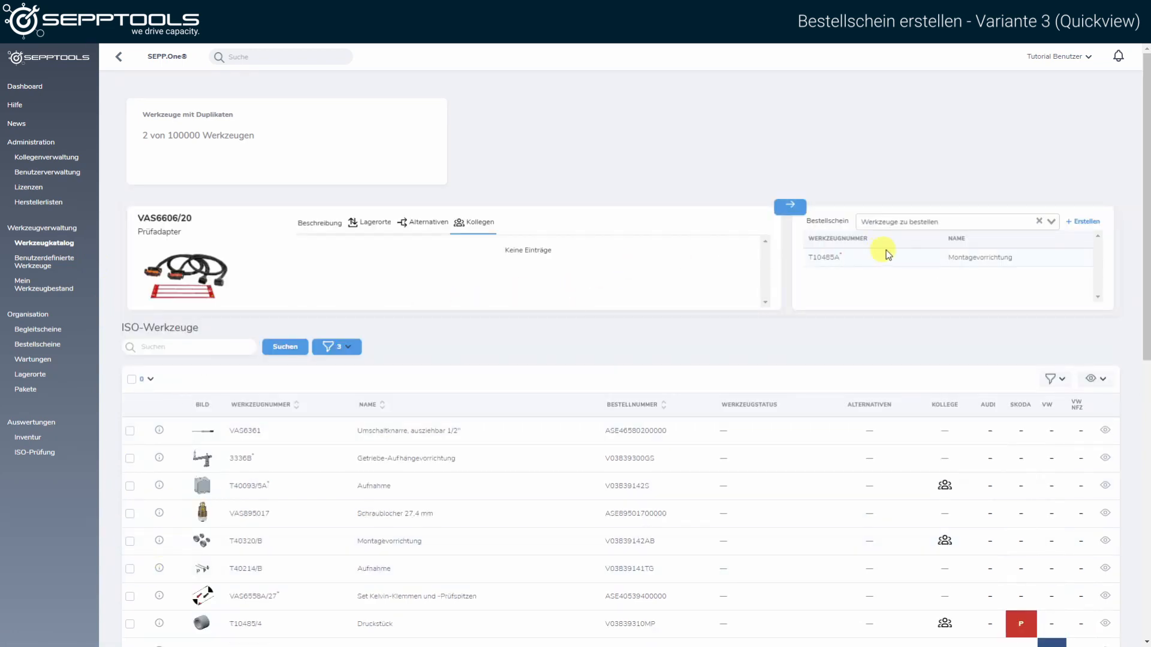
left_click(1085, 225)
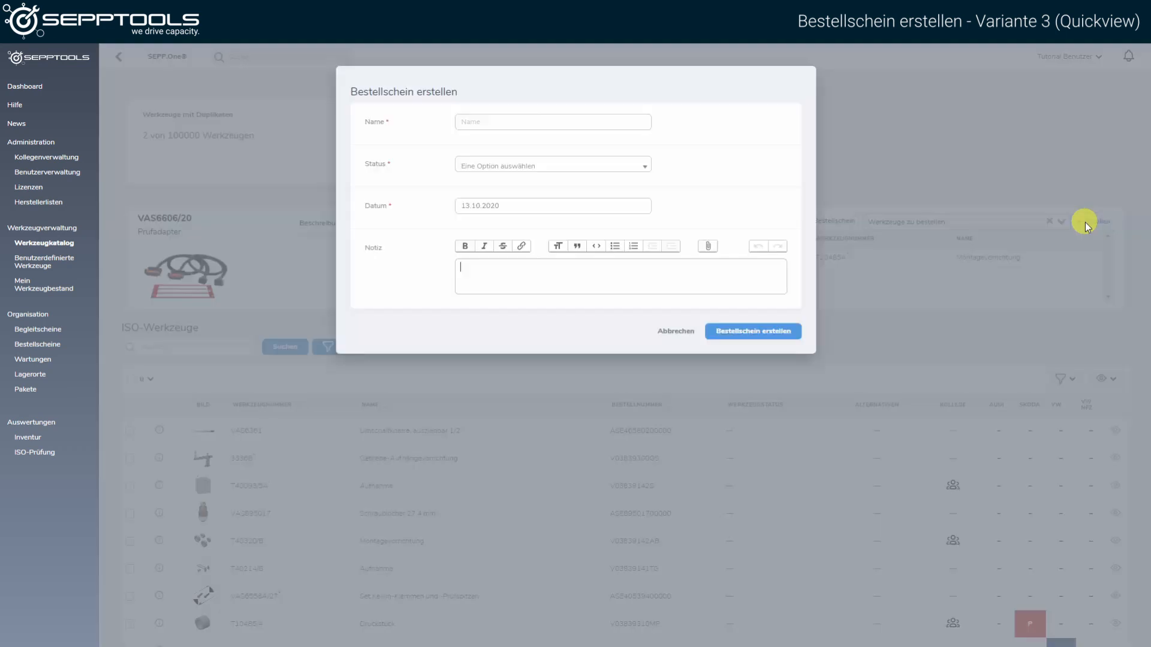
left_click(619, 122)
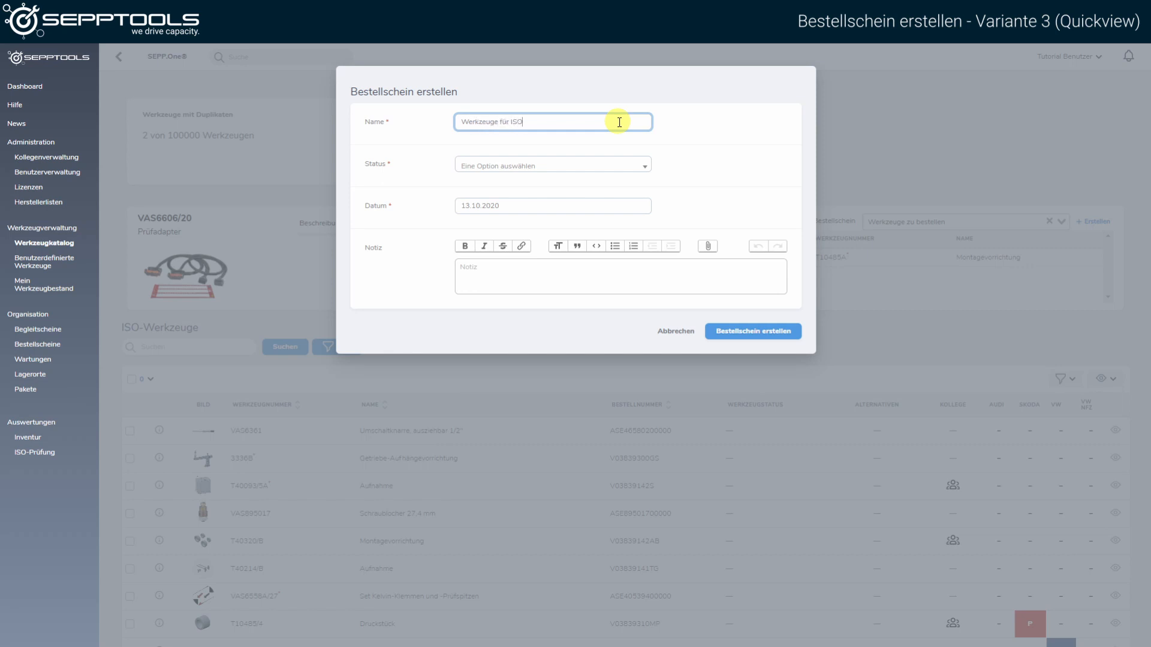
left_click(601, 166)
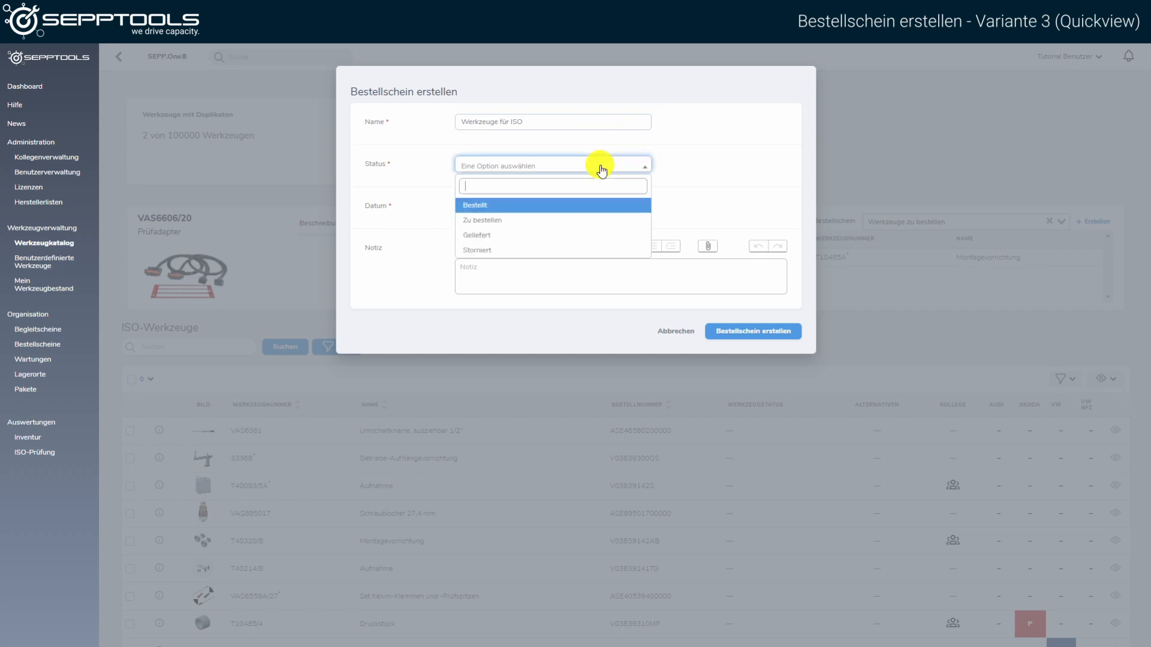
left_click(538, 221)
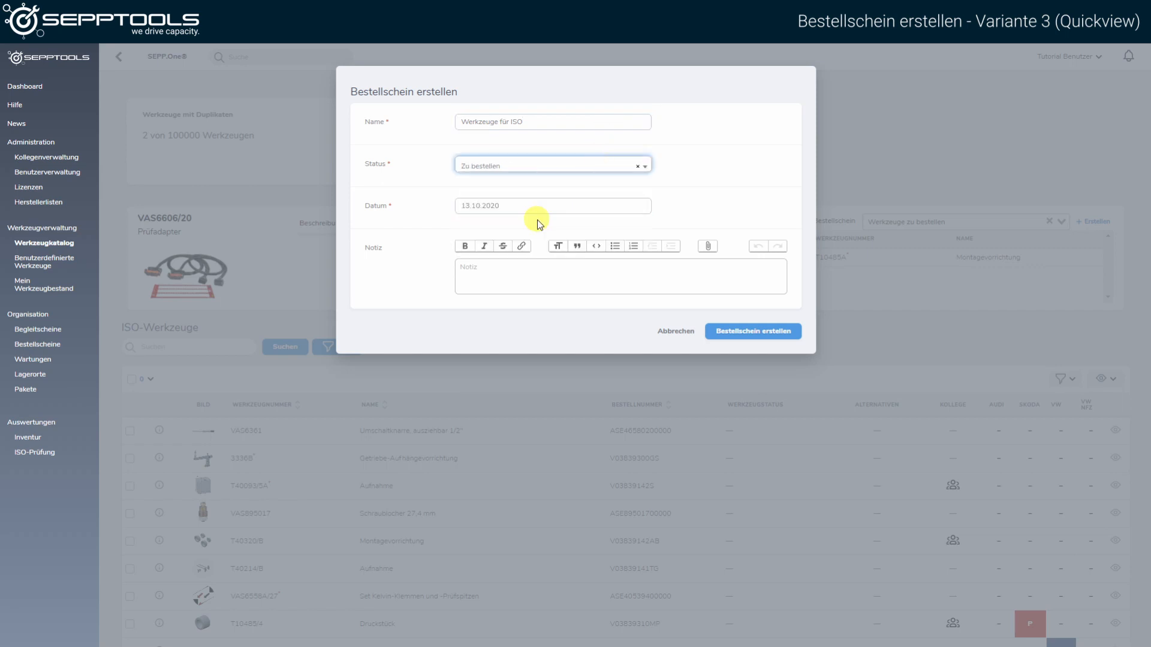
left_click(744, 331)
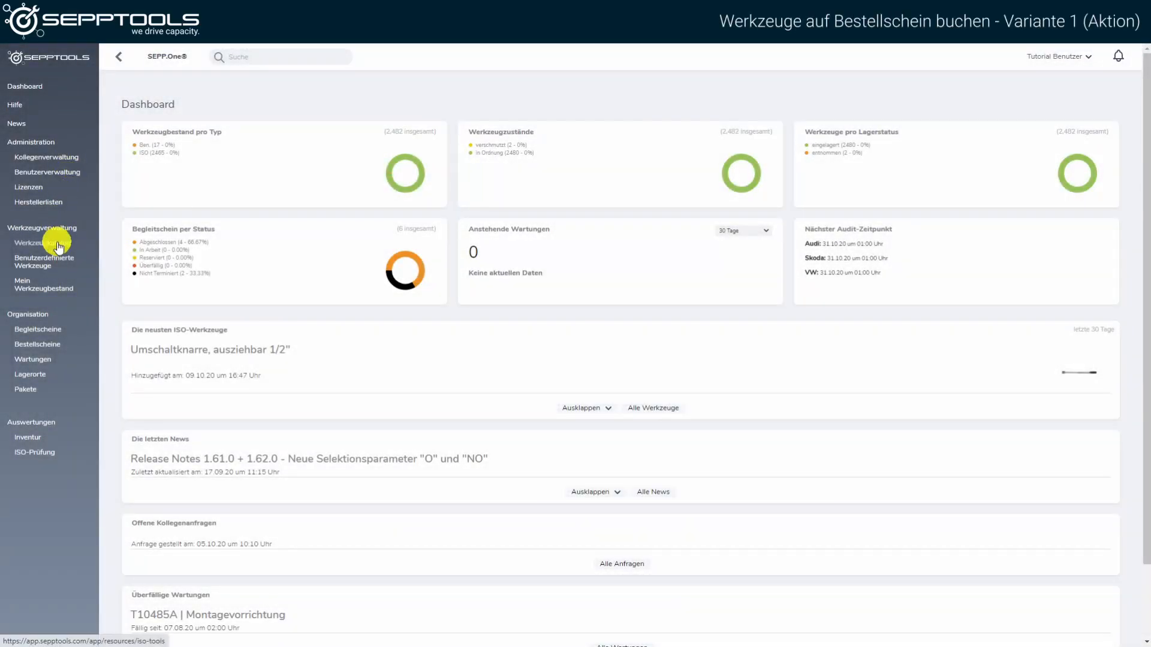
Add catalogue tool VAS6606/20 to the existing order slip "Werkzeuge für ISO" with the action "Zu Bestellschein hinzufügen"
left_click(58, 243)
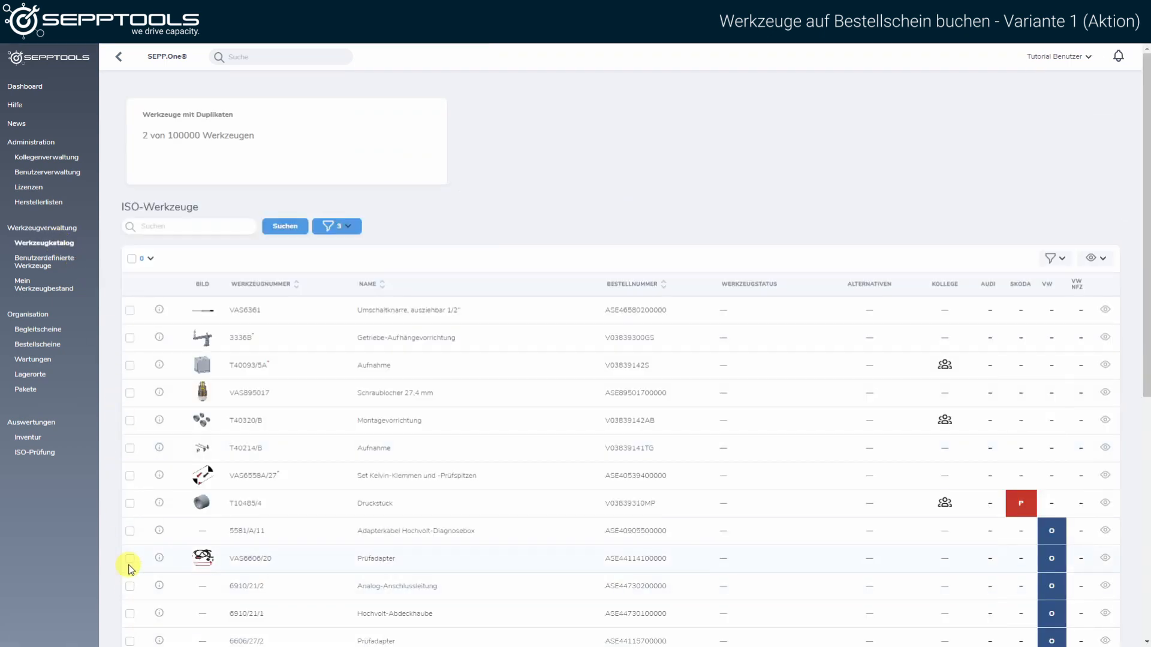
left_click(130, 558)
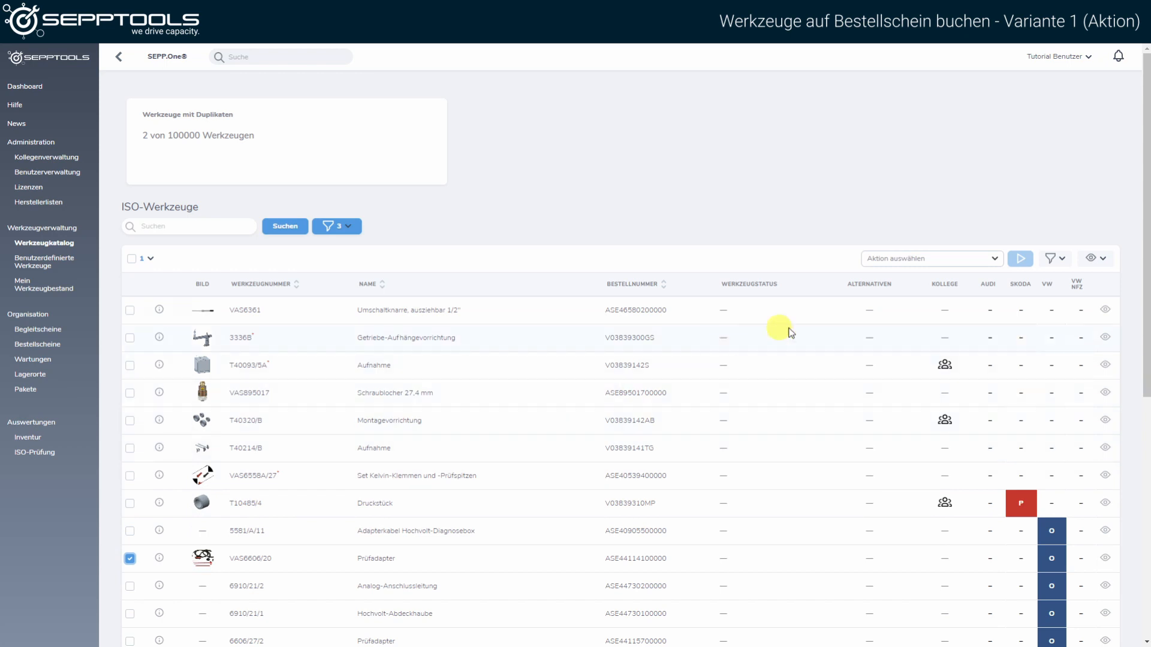
left_click(895, 262)
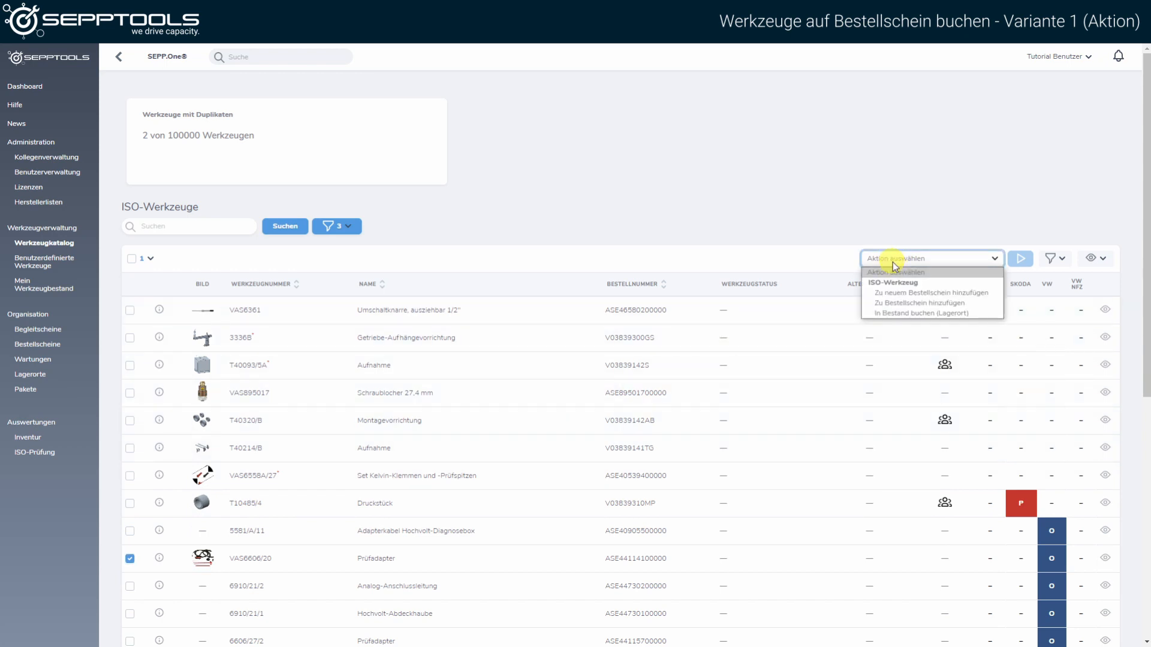
left_click(905, 302)
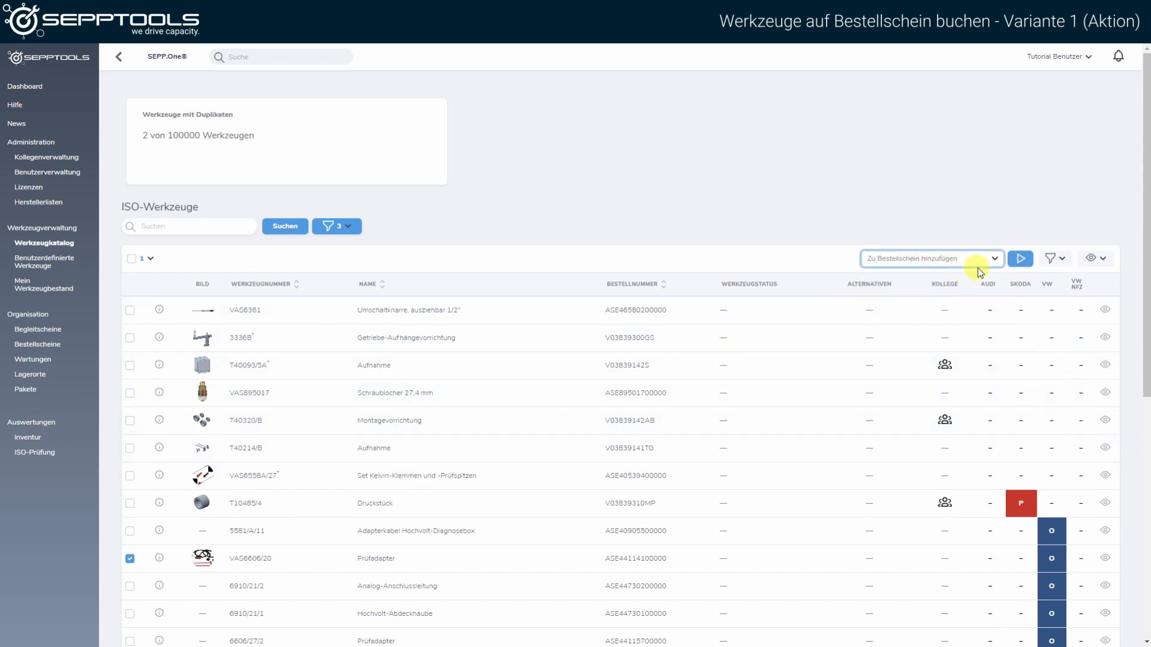
left_click(1021, 259)
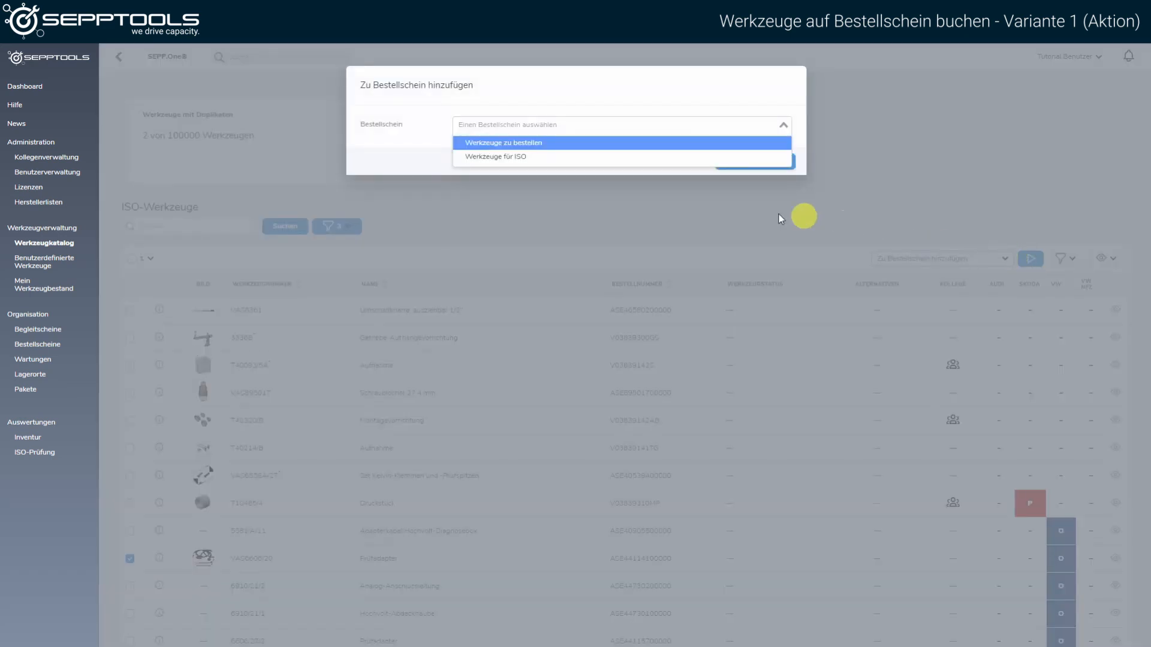
left_click(517, 158)
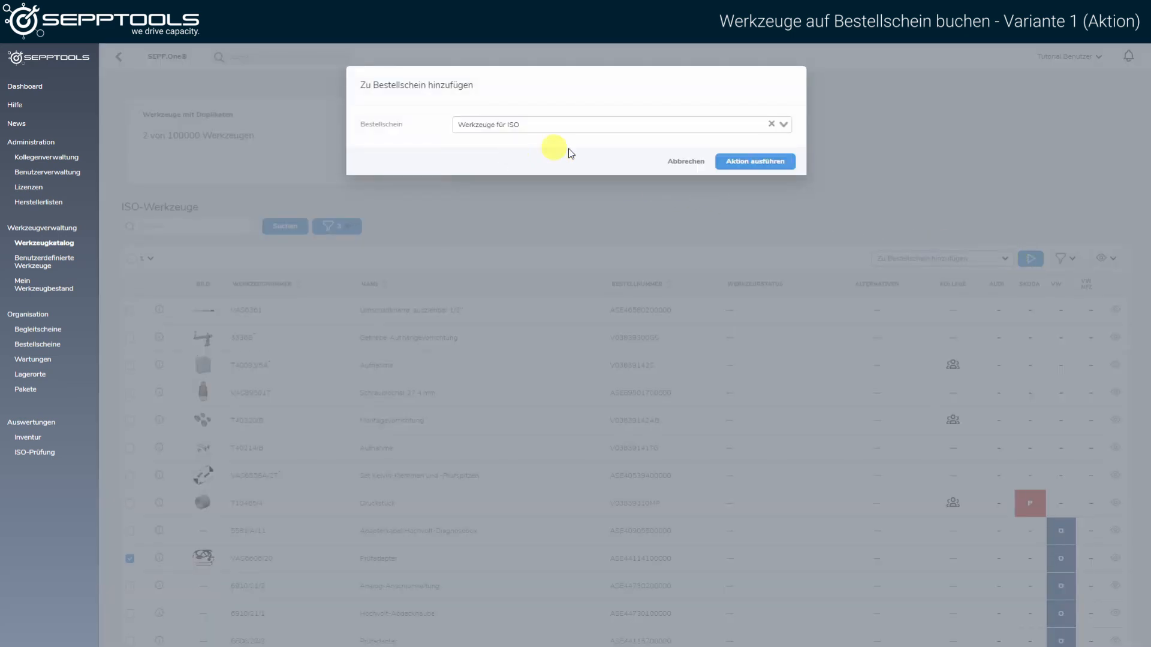
left_click(741, 163)
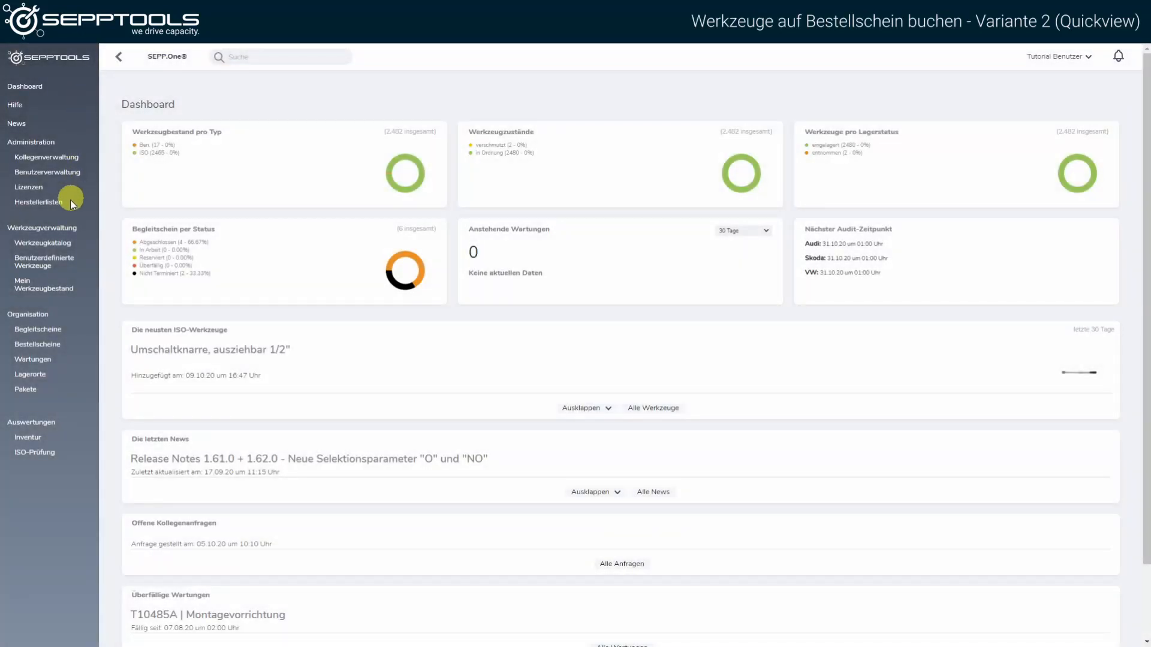
Using the quickview of catalogue tool VAS6606/20, choose the order slip "Werkzeuge für ISO" and transfer the tool to it
left_click(59, 247)
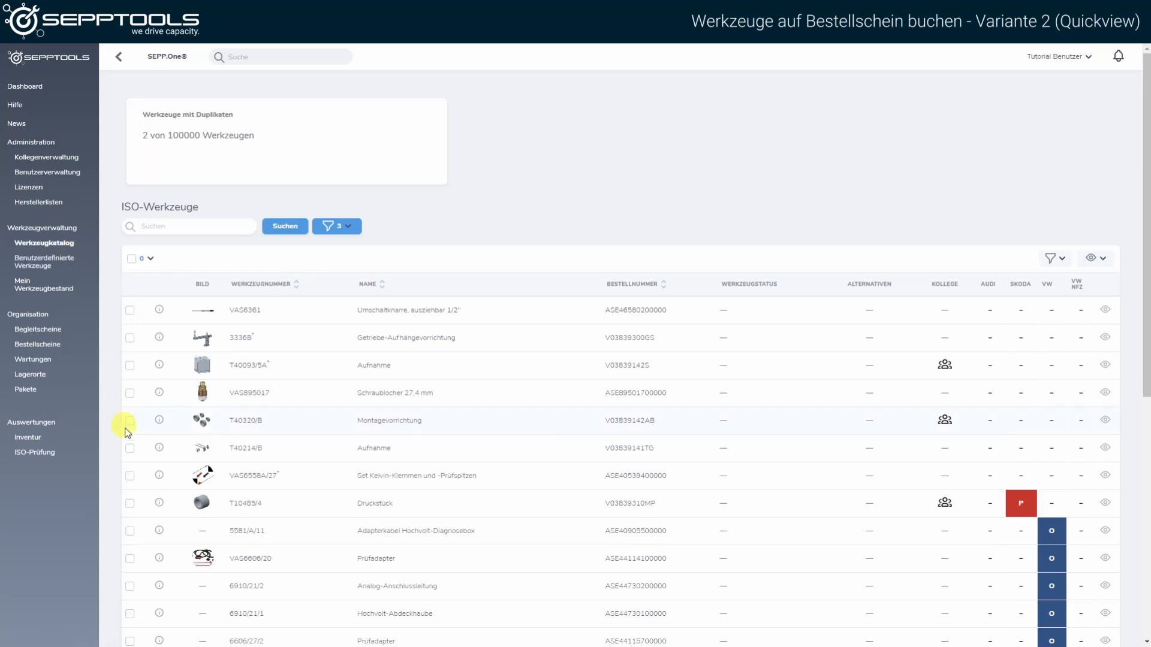
left_click(159, 559)
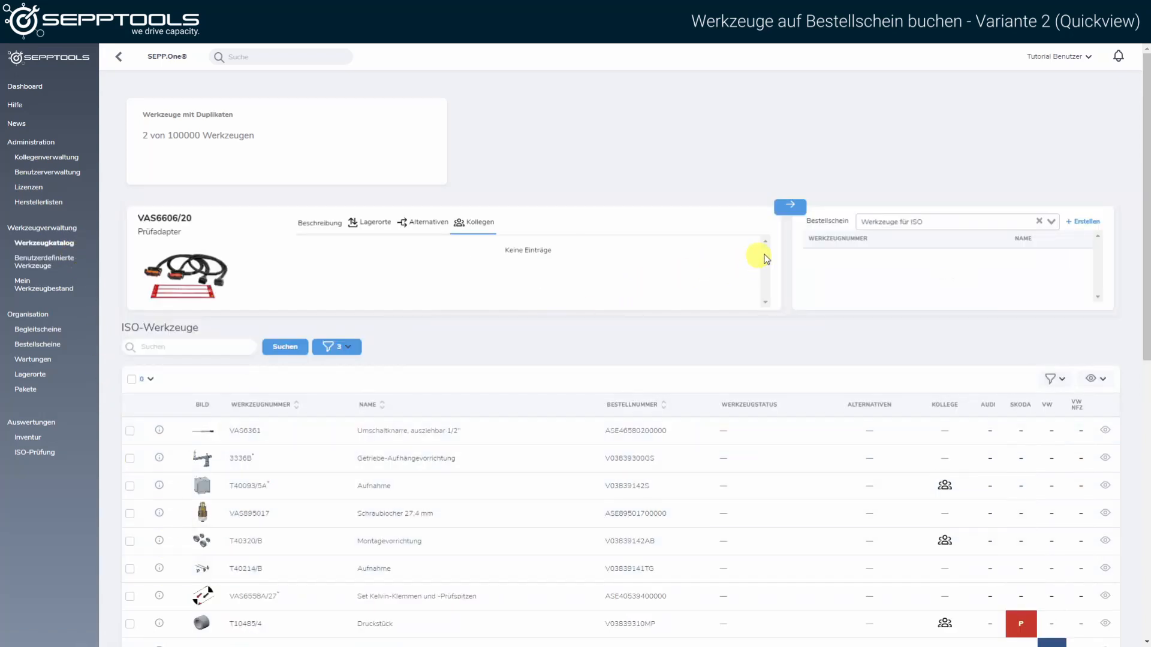
left_click(903, 230)
left_click(909, 251)
left_click(791, 208)
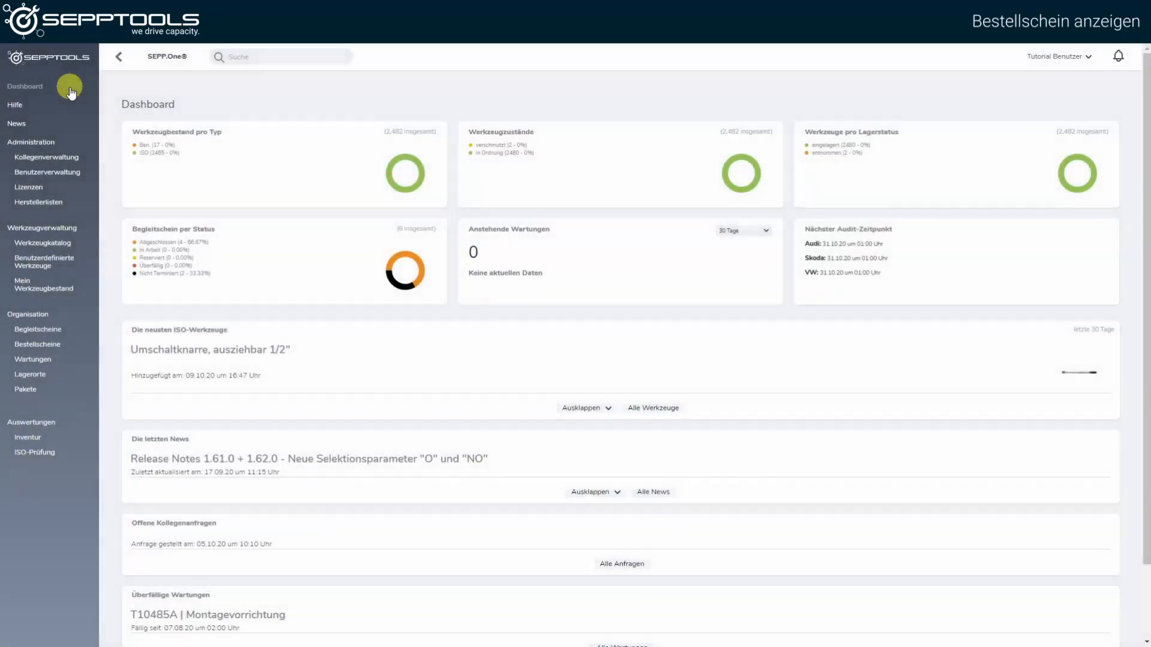
Display the details of the order slip "Werkzeuge für ISO" from the list of order slips
left_click(51, 346)
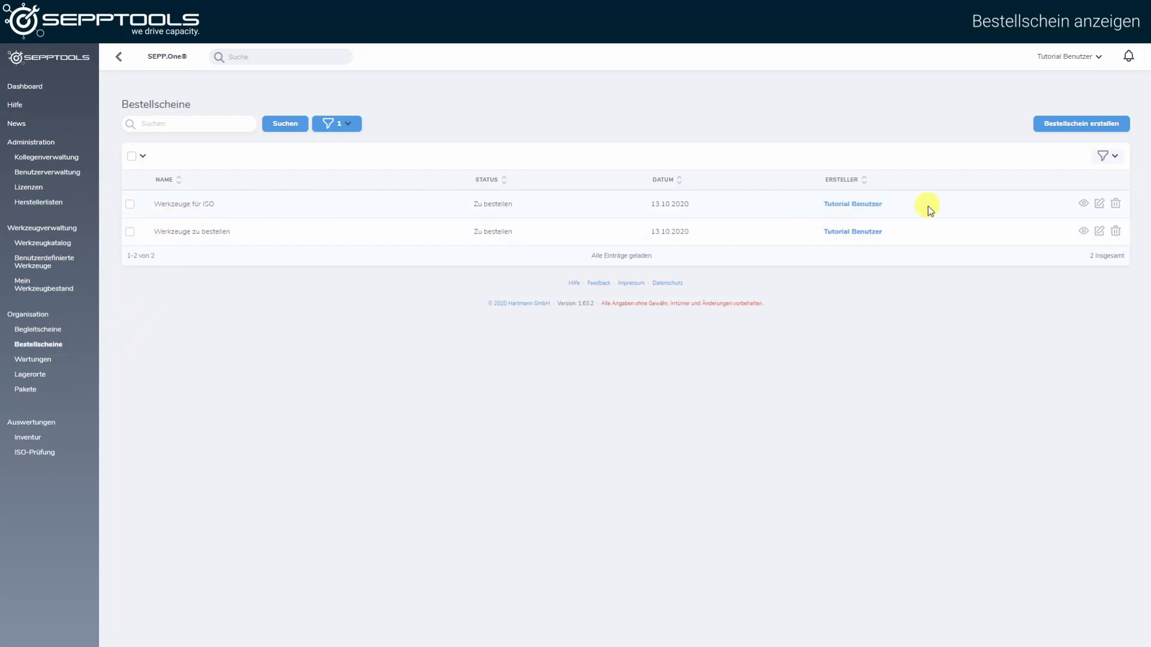
left_click(1084, 203)
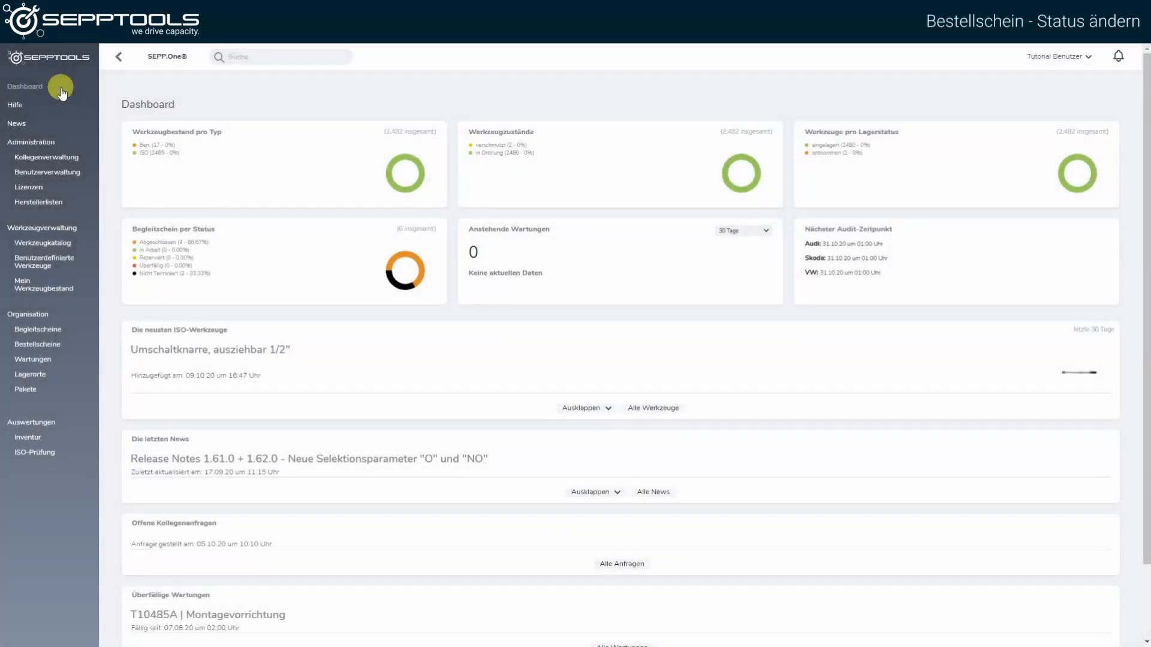
Change the status of the order slip "Werkzeuge für ISO" to "Bestellt" and save the update
left_click(52, 349)
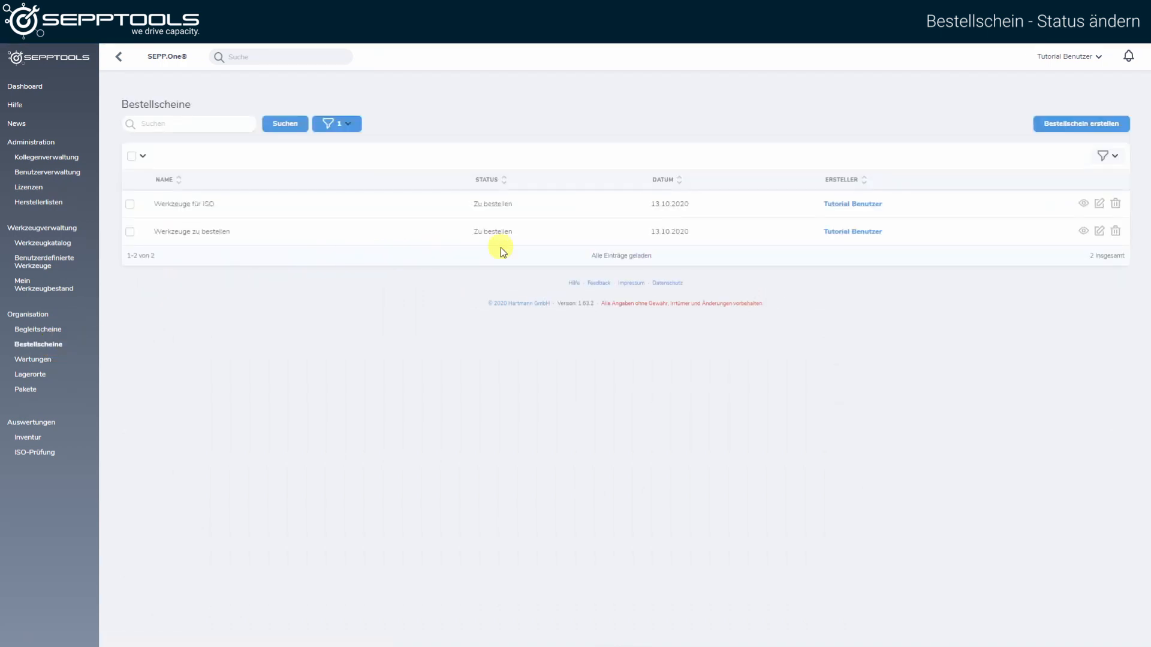
left_click(1083, 203)
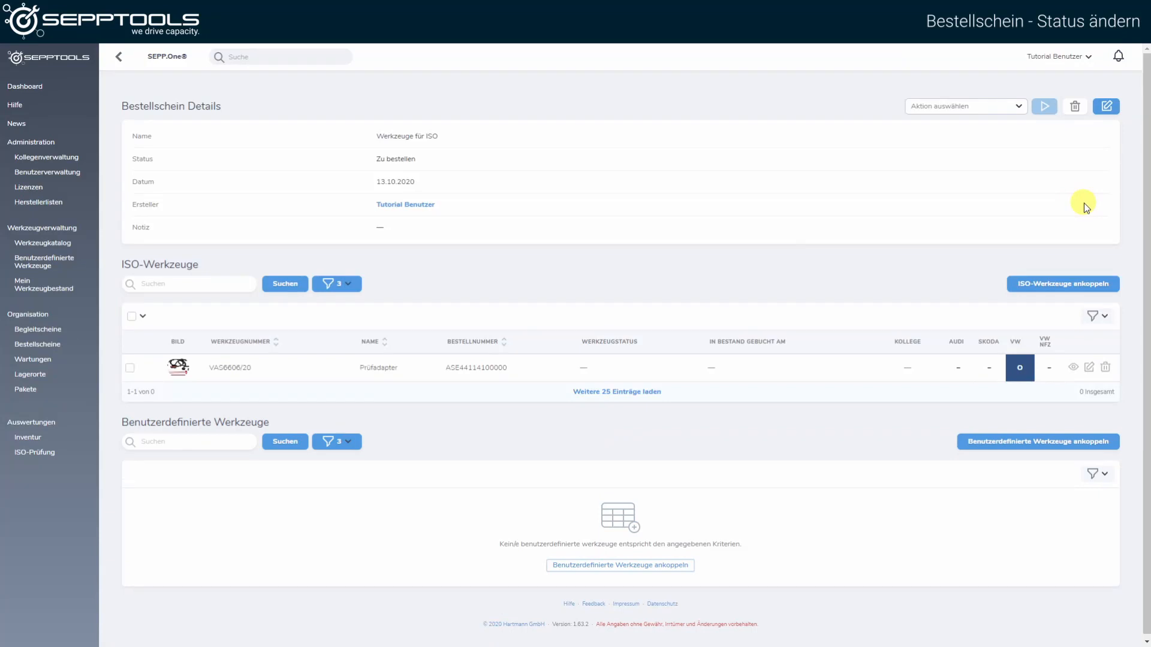
left_click(1106, 108)
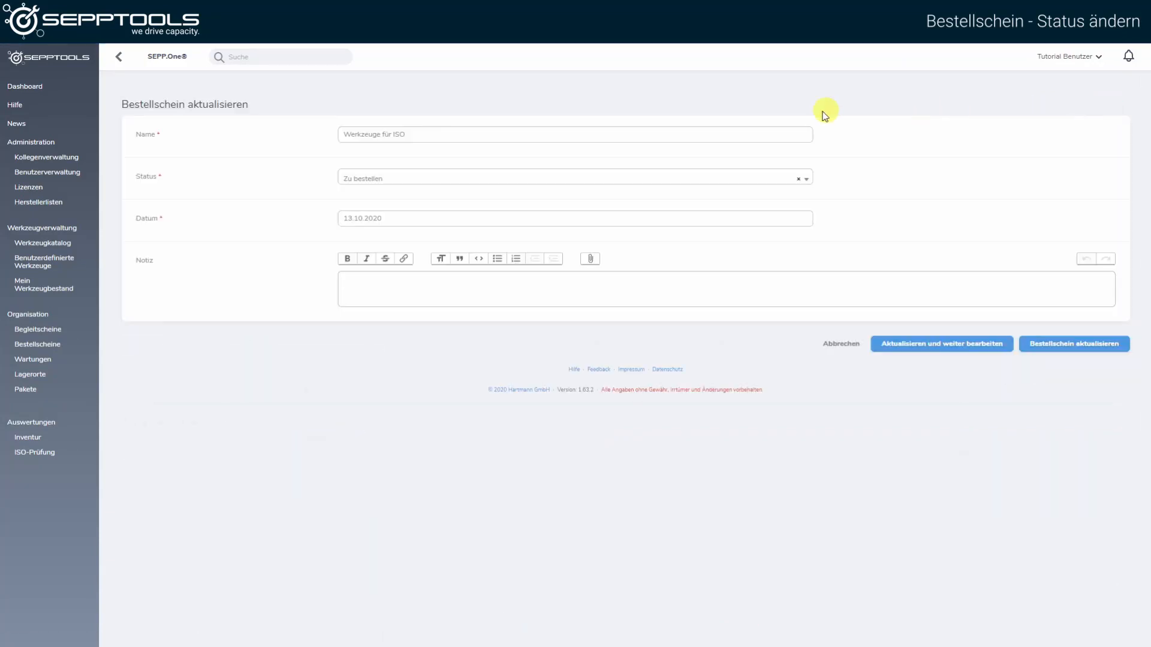
left_click(745, 178)
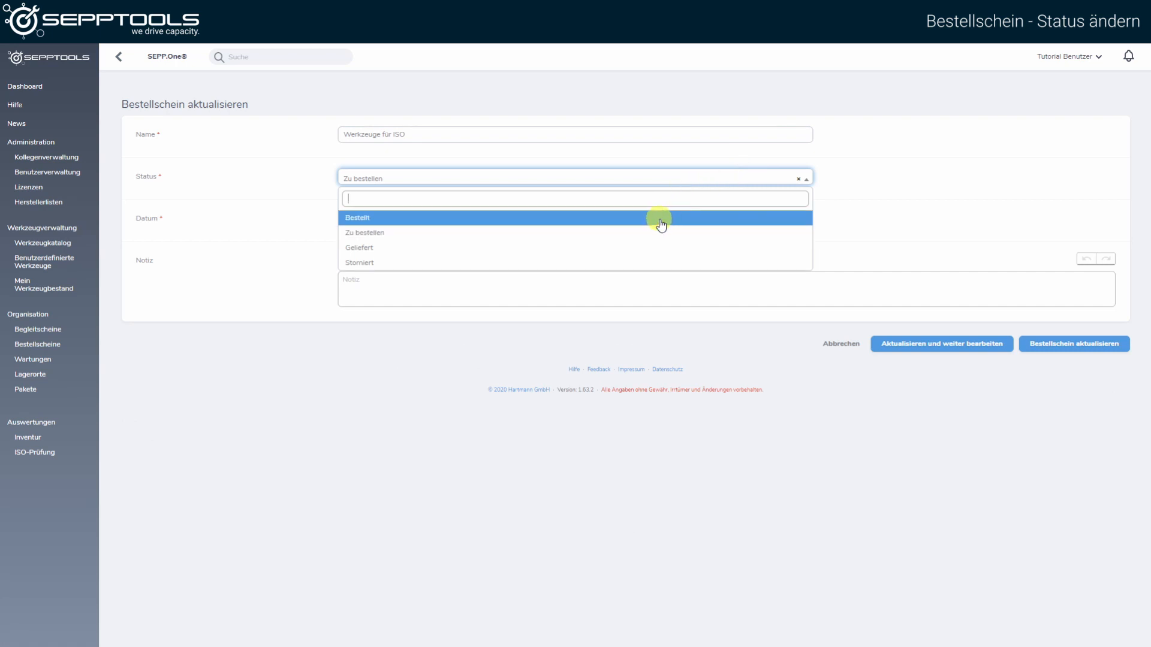
left_click(661, 219)
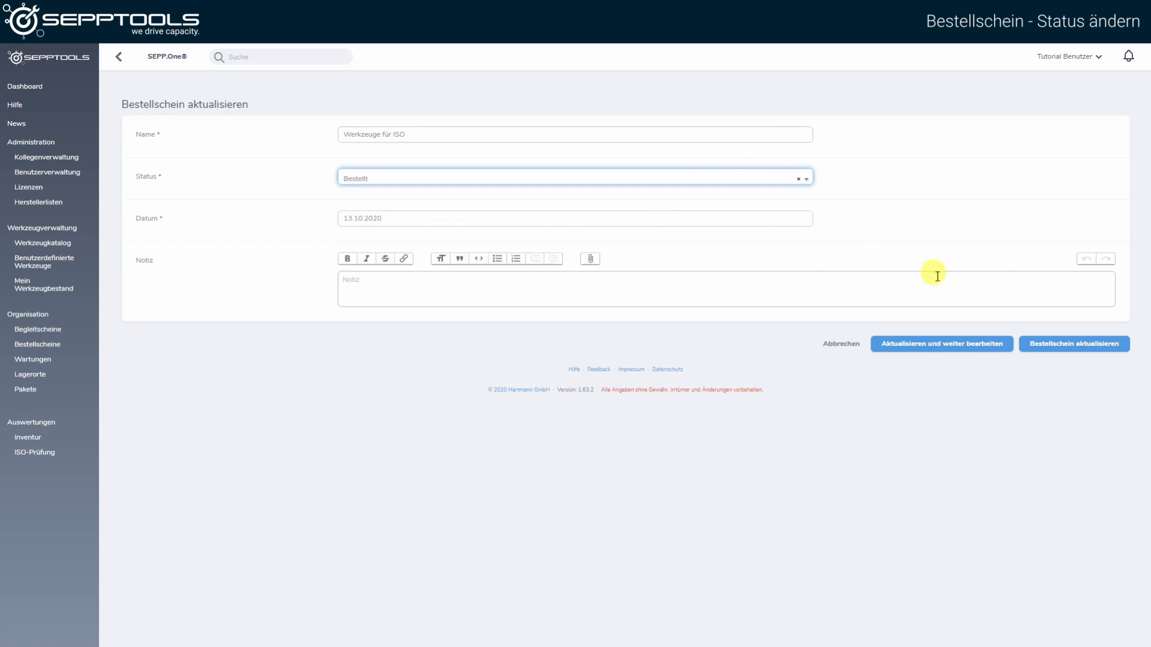
left_click(1042, 337)
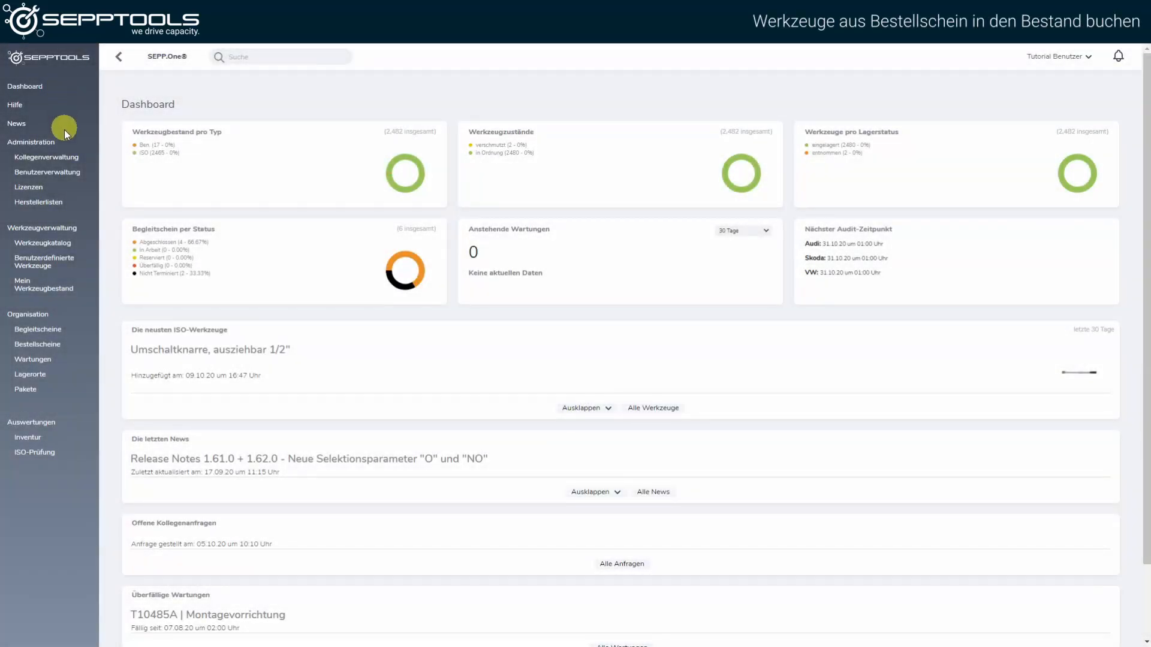
Check the status of tool VAS6606/20 in the tool catalogue and display the details of the order slip "Werkzeuge für ISO"
left_click(52, 245)
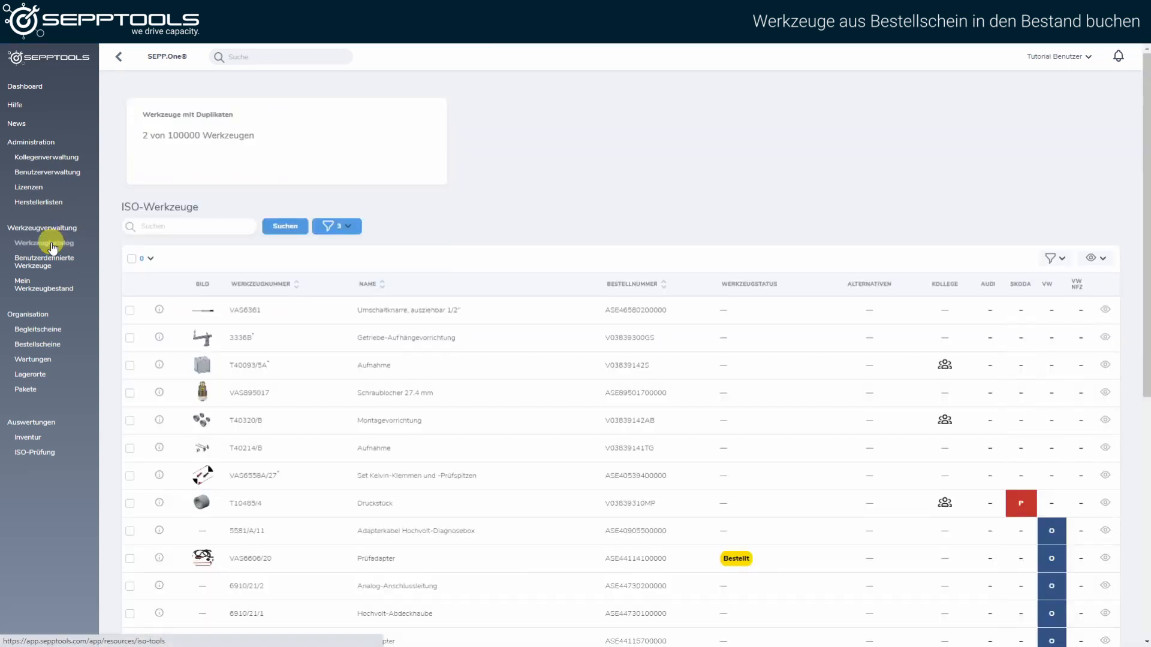
left_click(53, 247)
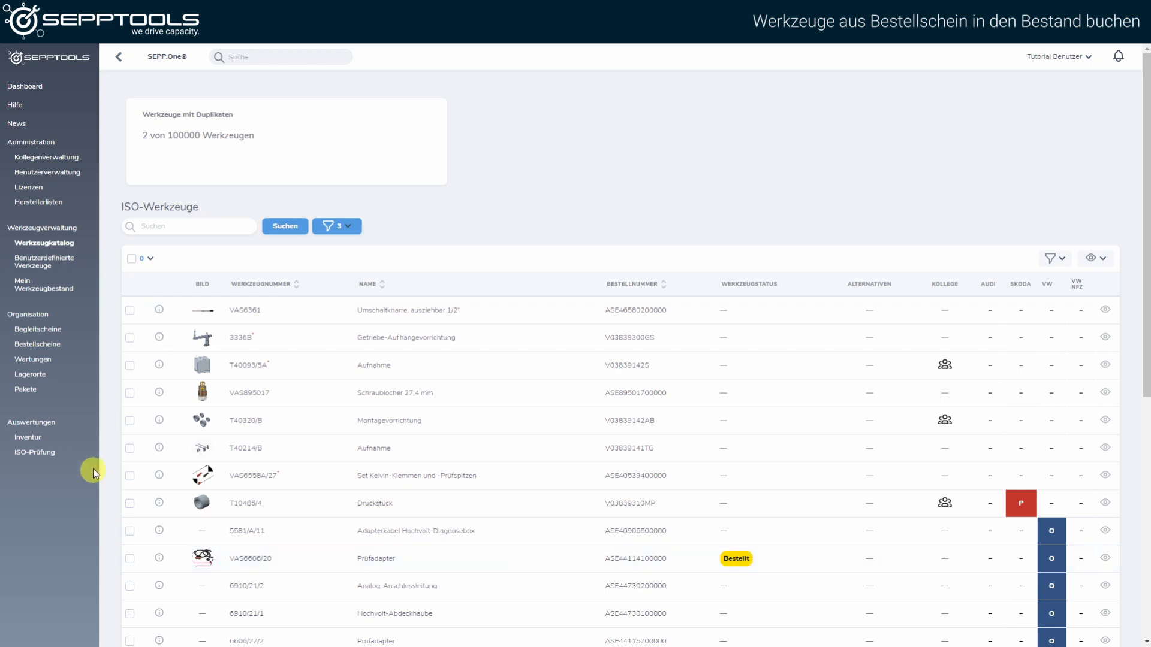
left_click(41, 347)
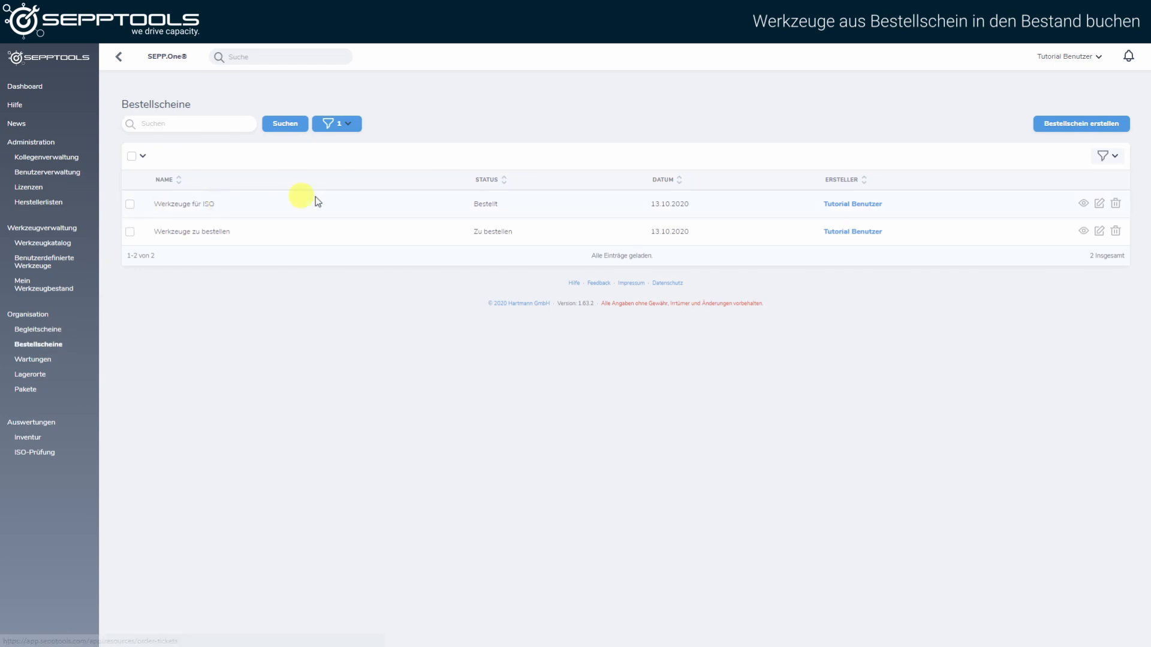
left_click(1082, 204)
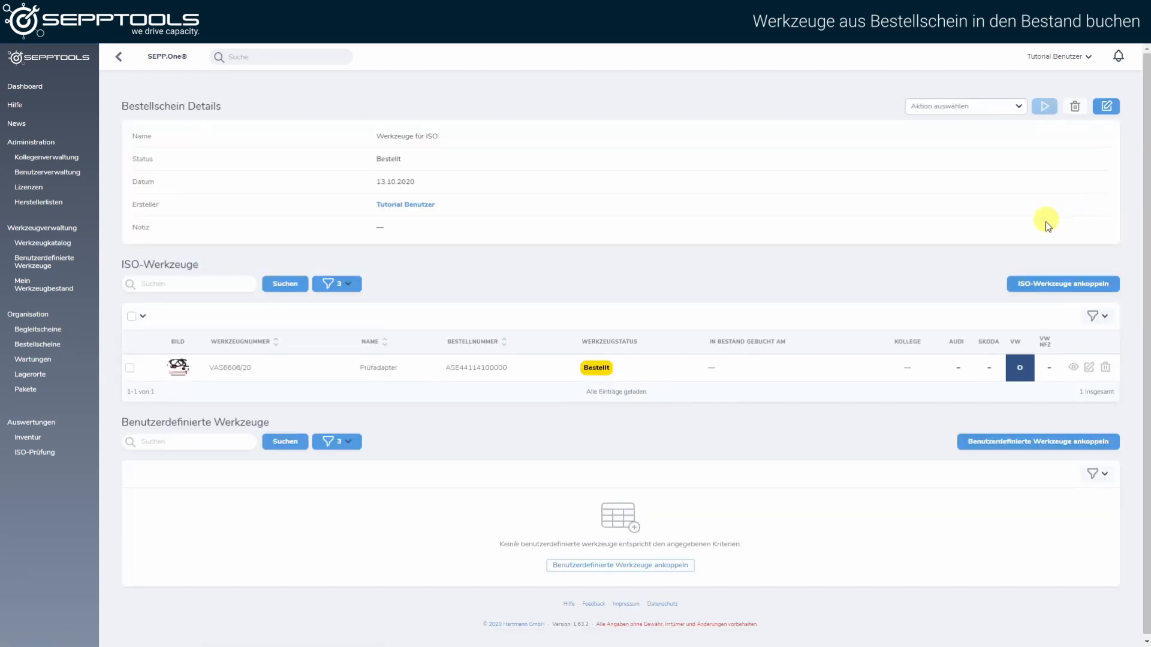
Book tool VAS6606/20 from the order slip into stock with "In Bestand buchen (Lagerort)", storage location W-RE 1 and storage status "eingelagert"
left_click(129, 369)
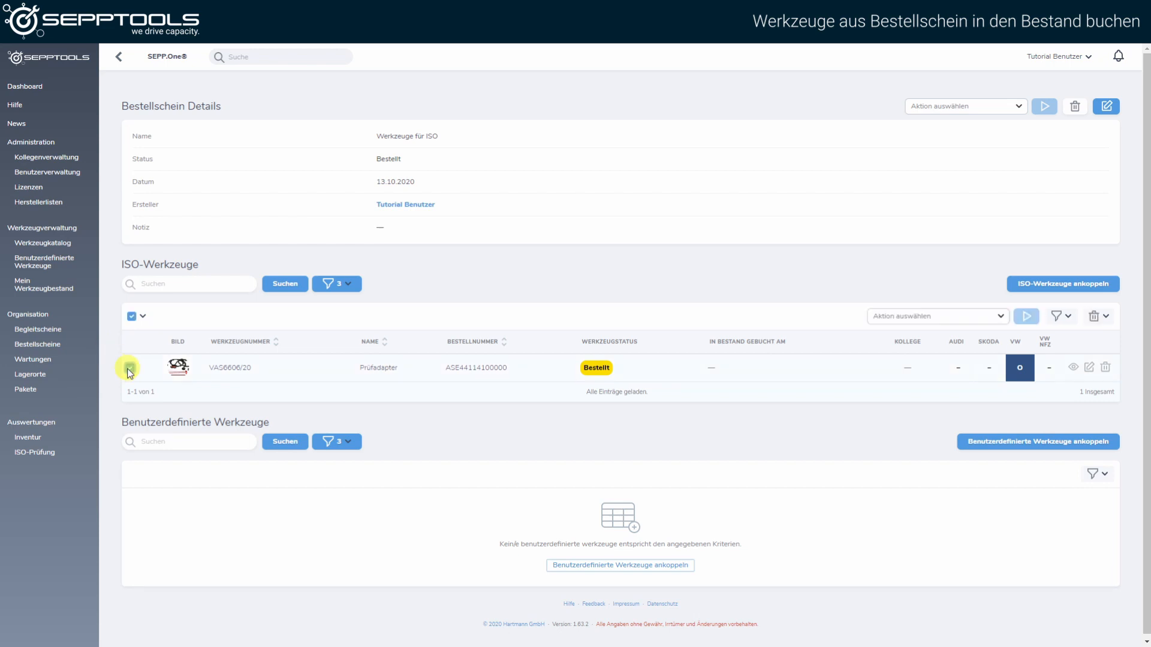
left_click(911, 317)
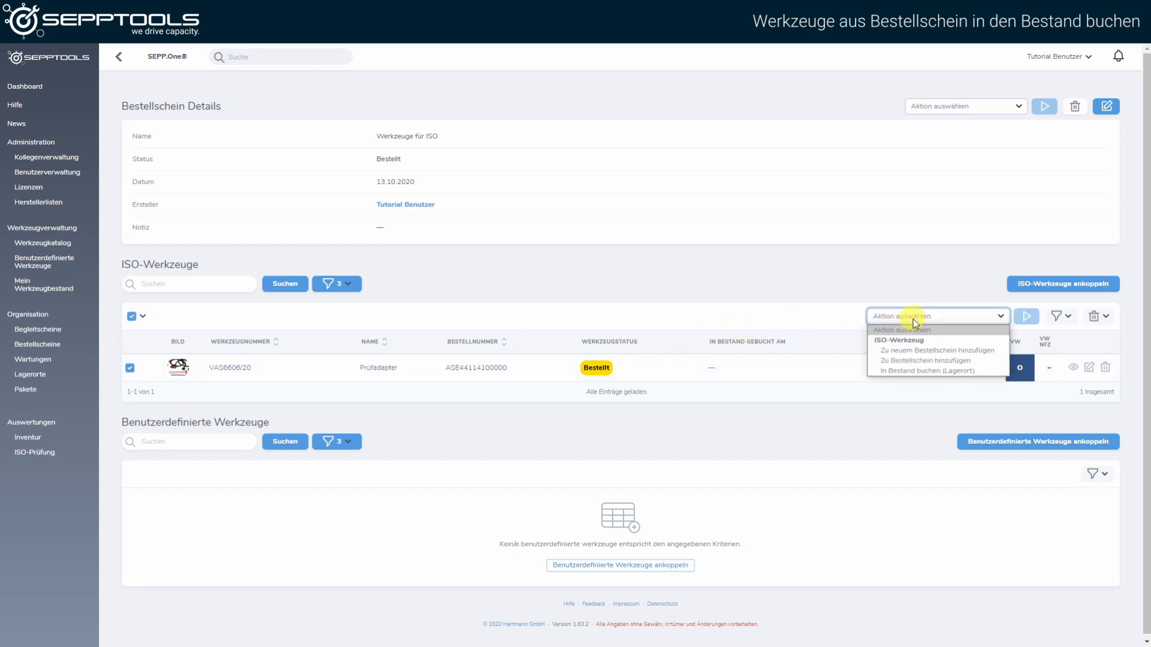
left_click(927, 372)
left_click(1022, 319)
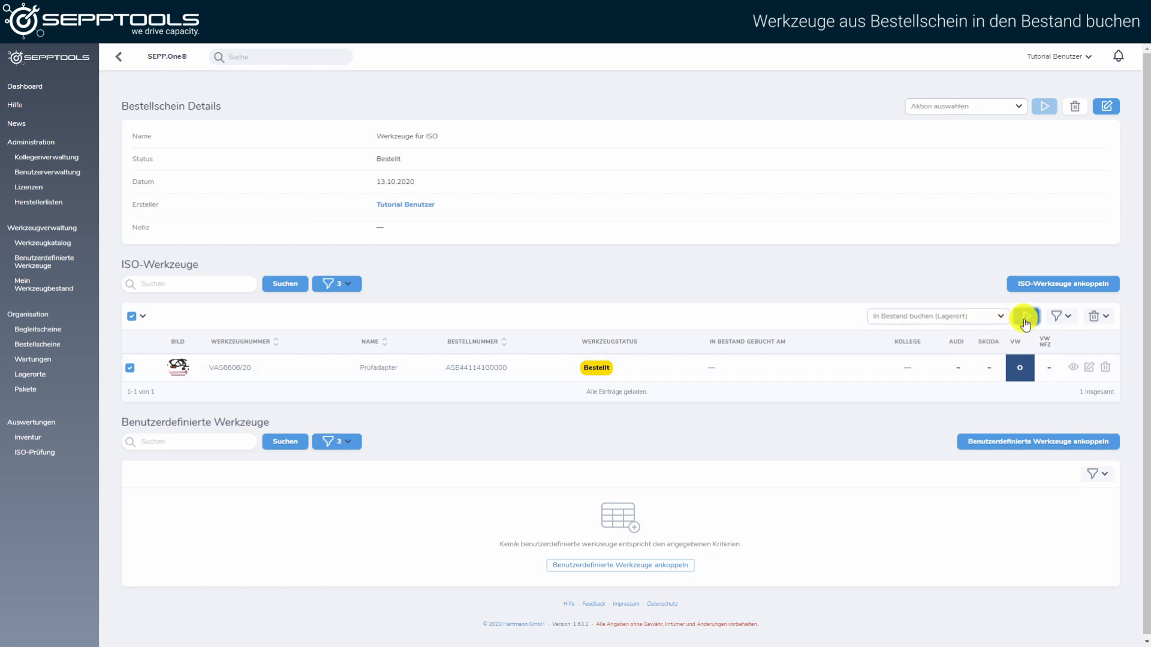
left_click(706, 122)
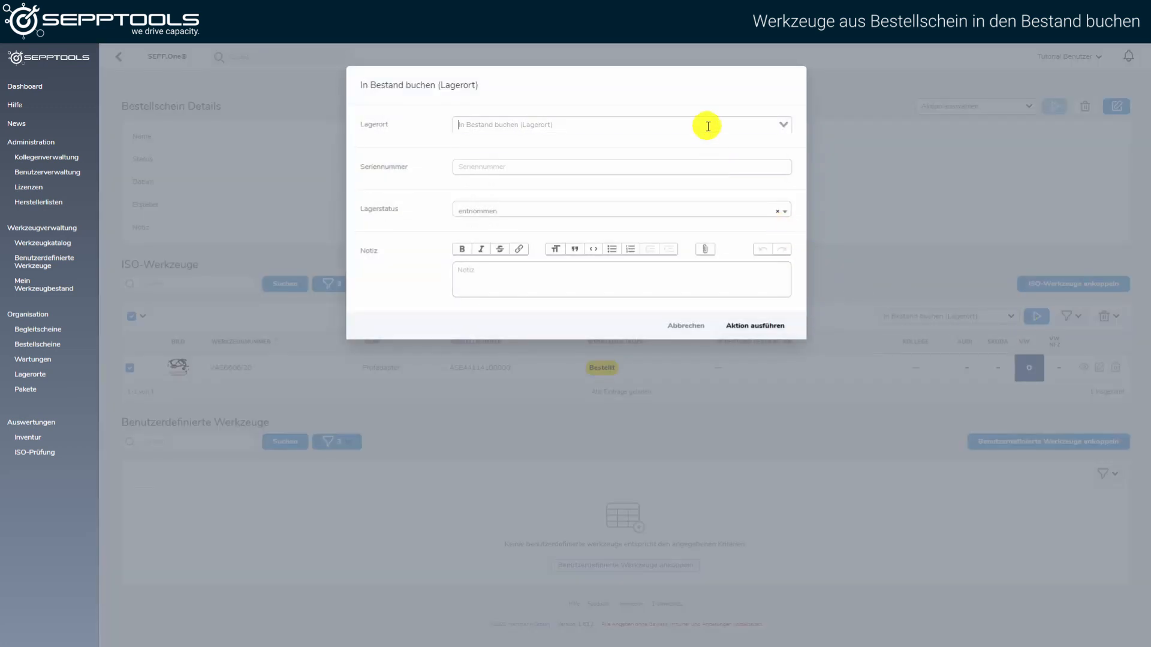
left_click(667, 239)
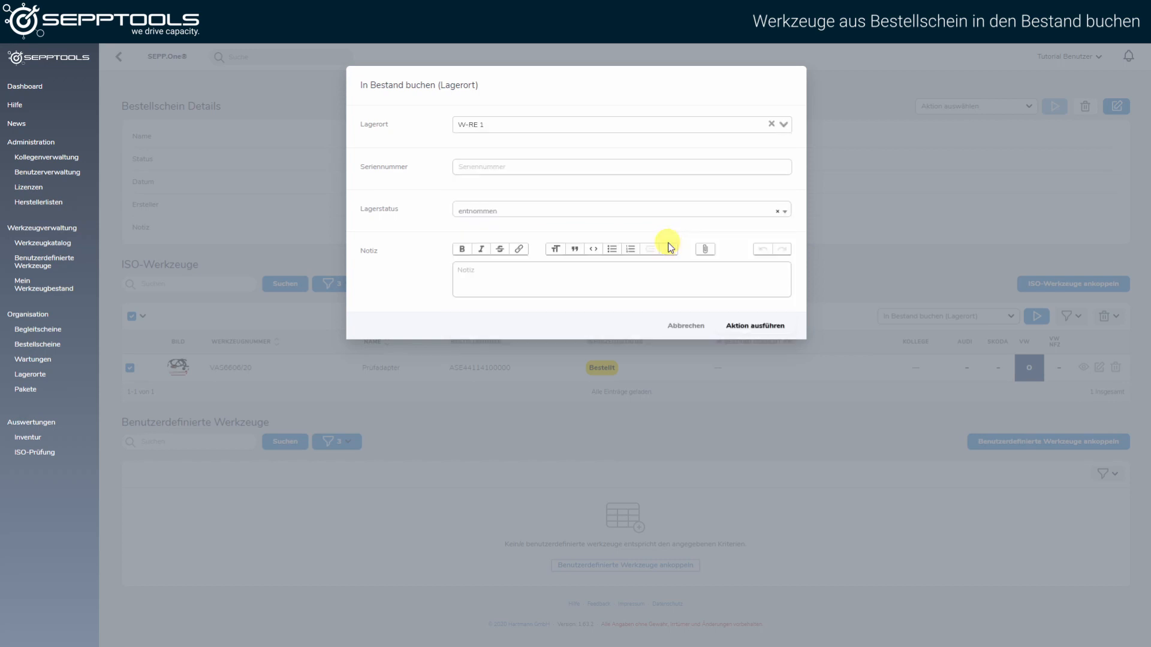
left_click(592, 208)
left_click(561, 248)
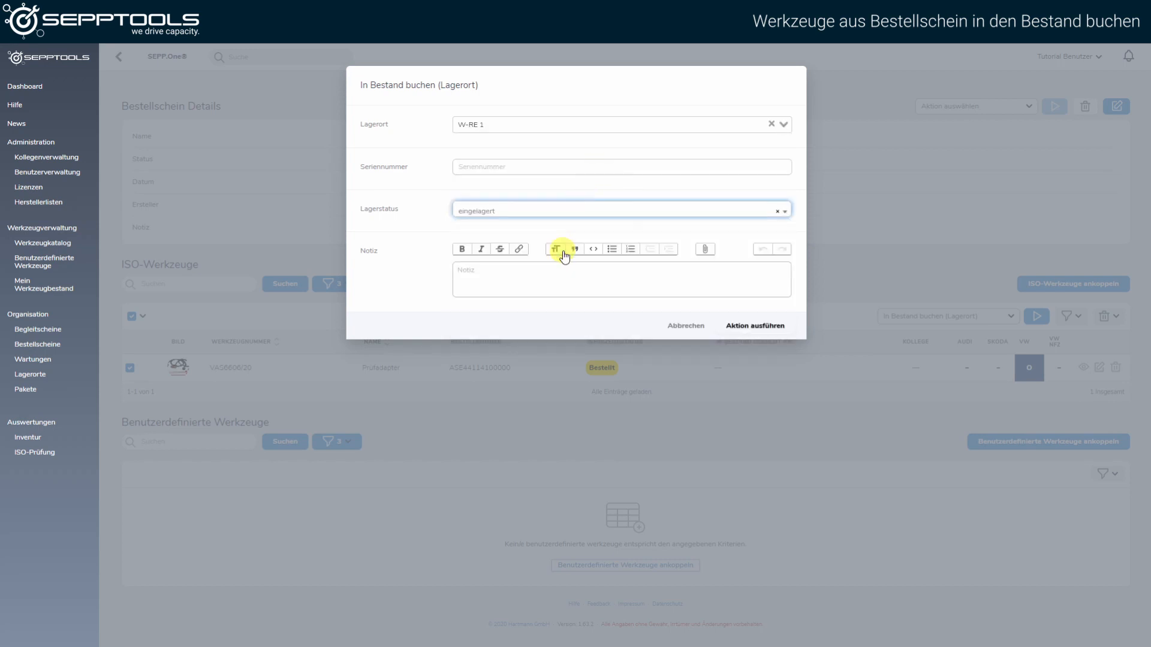
left_click(747, 326)
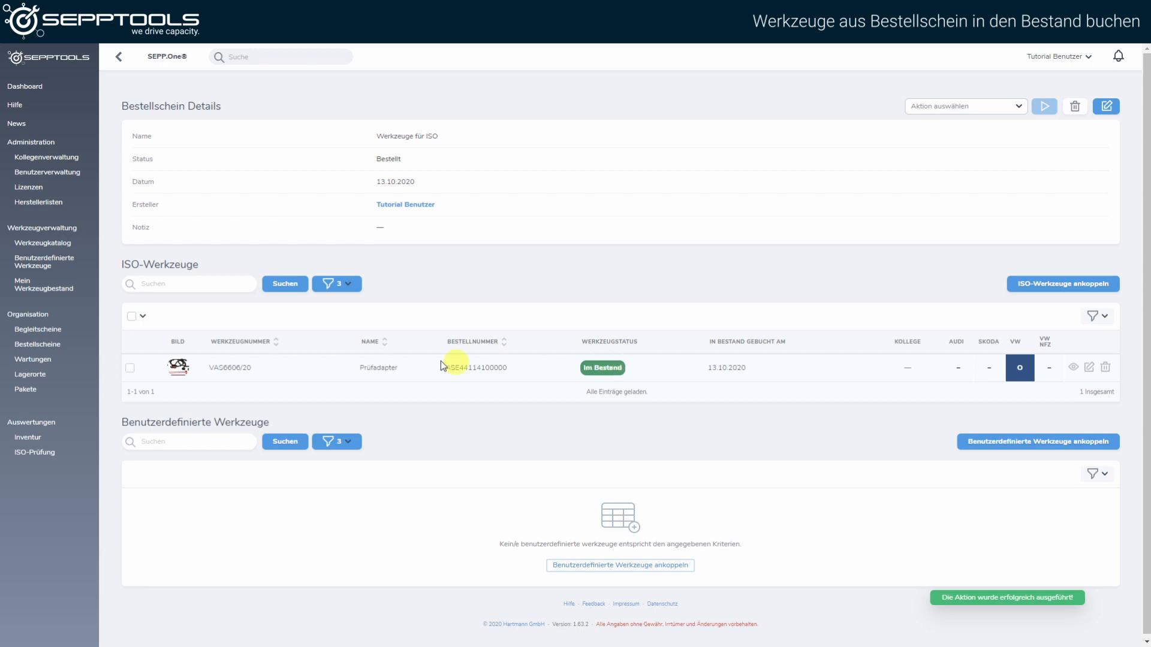
left_click(60, 245)
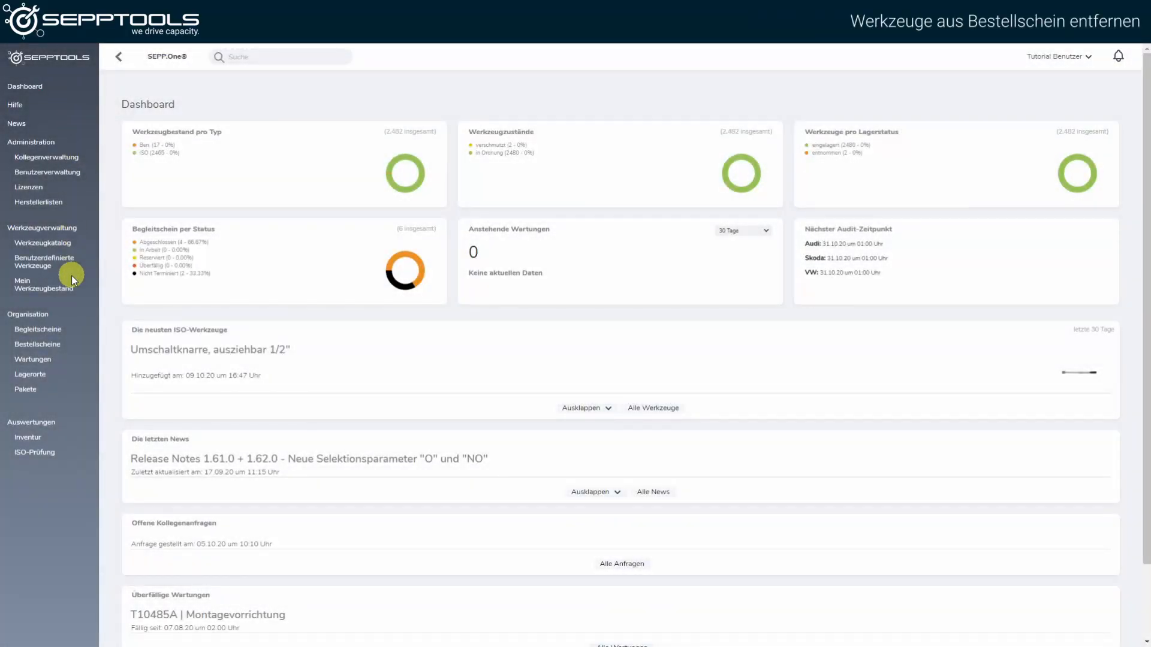
Detach the ISO tool T40214/B from the order slip "Werkzeuge für ISO"
left_click(55, 347)
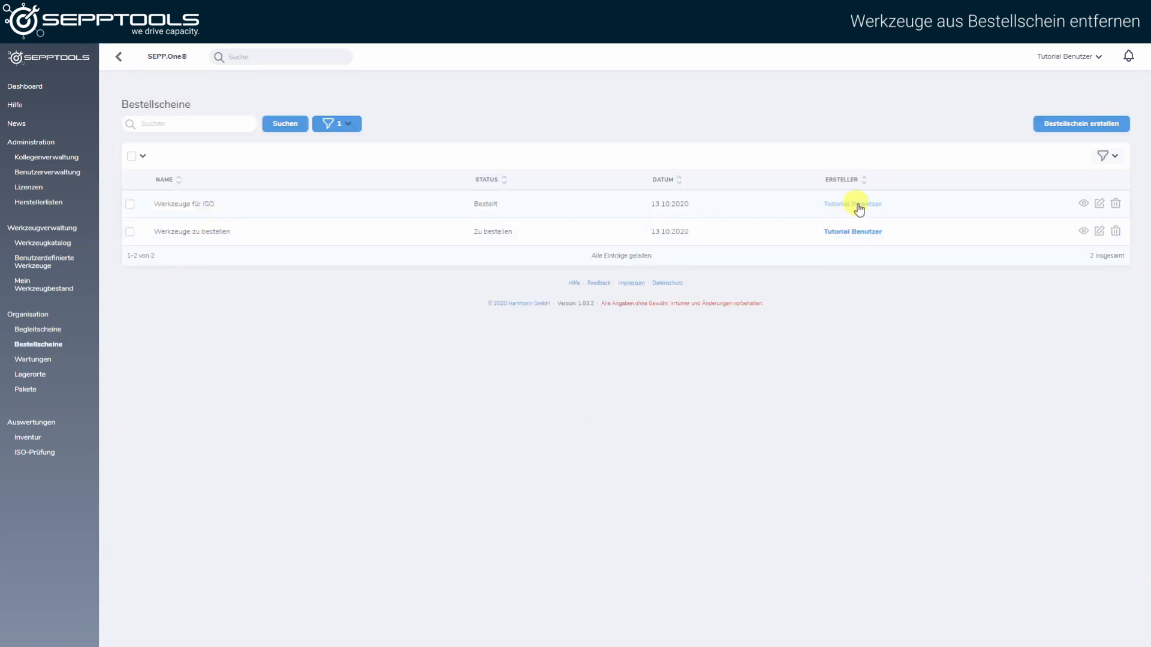
left_click(1085, 204)
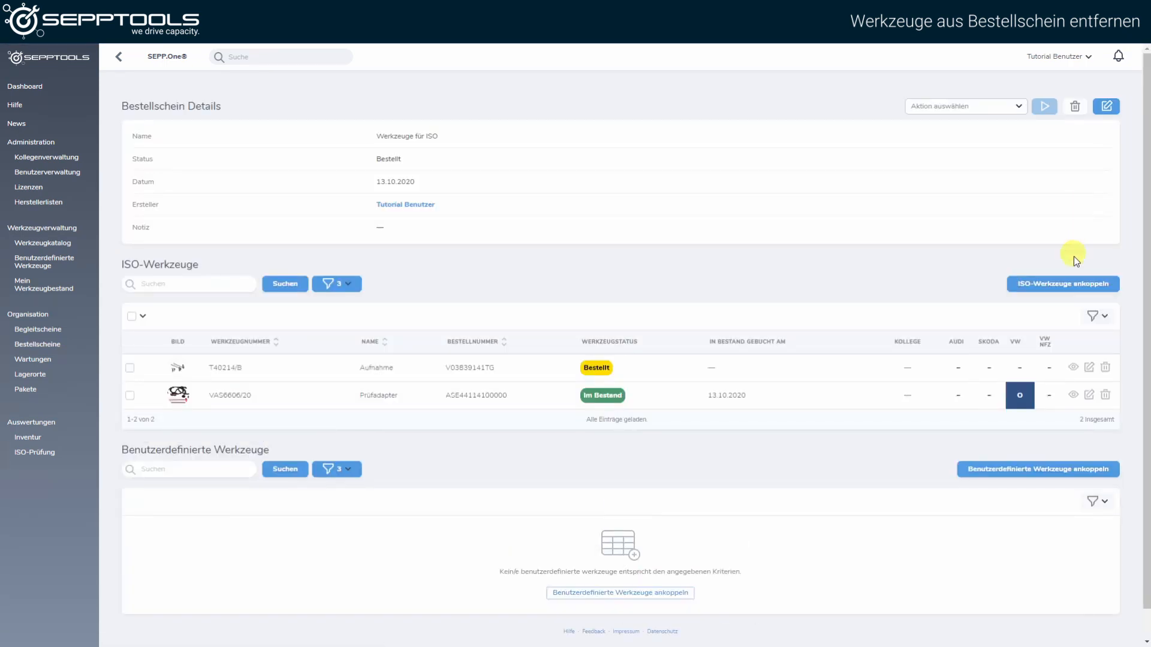
left_click(1105, 367)
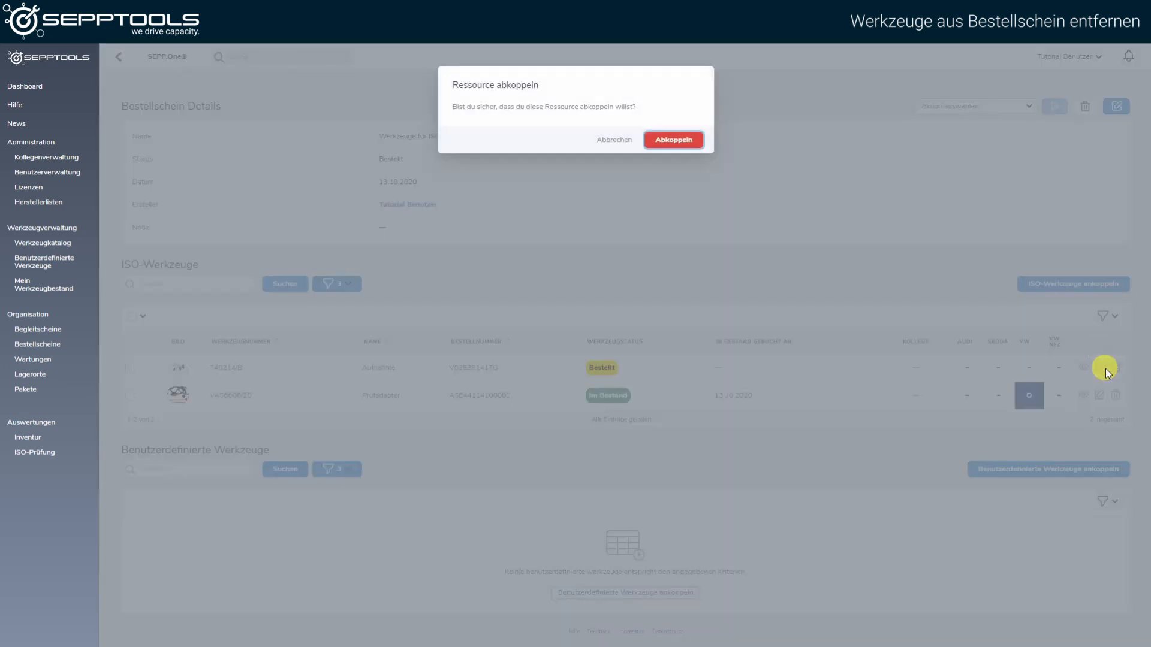
left_click(674, 141)
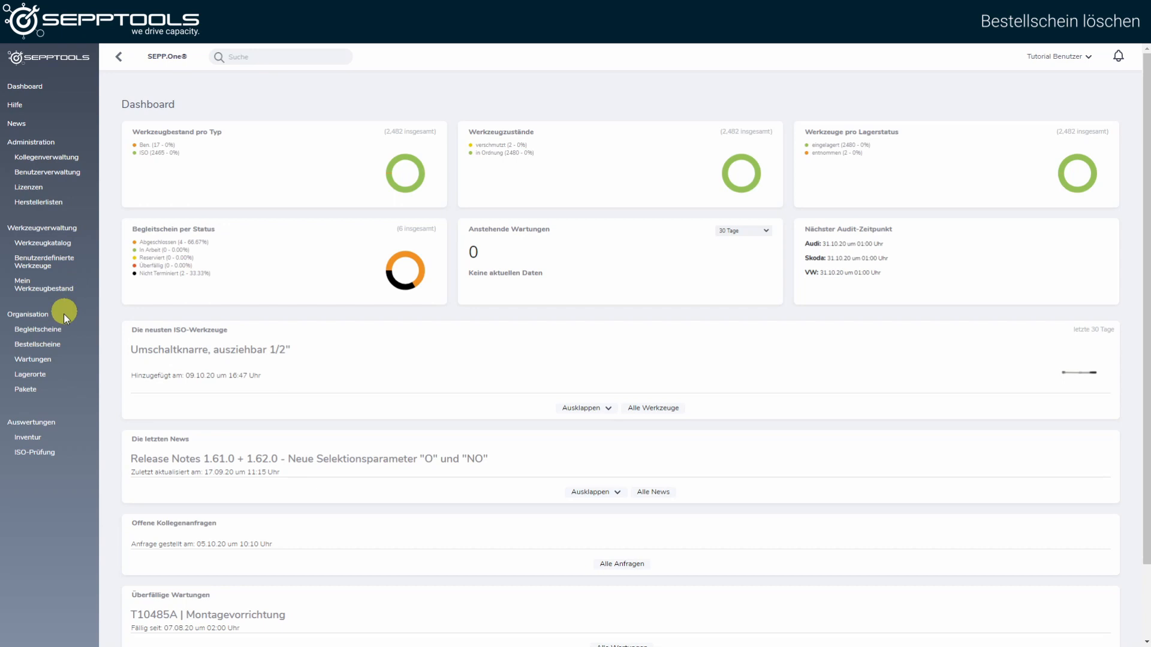
Delete the order slip "Werkzeuge für ISO" from the list of order slips
left_click(56, 346)
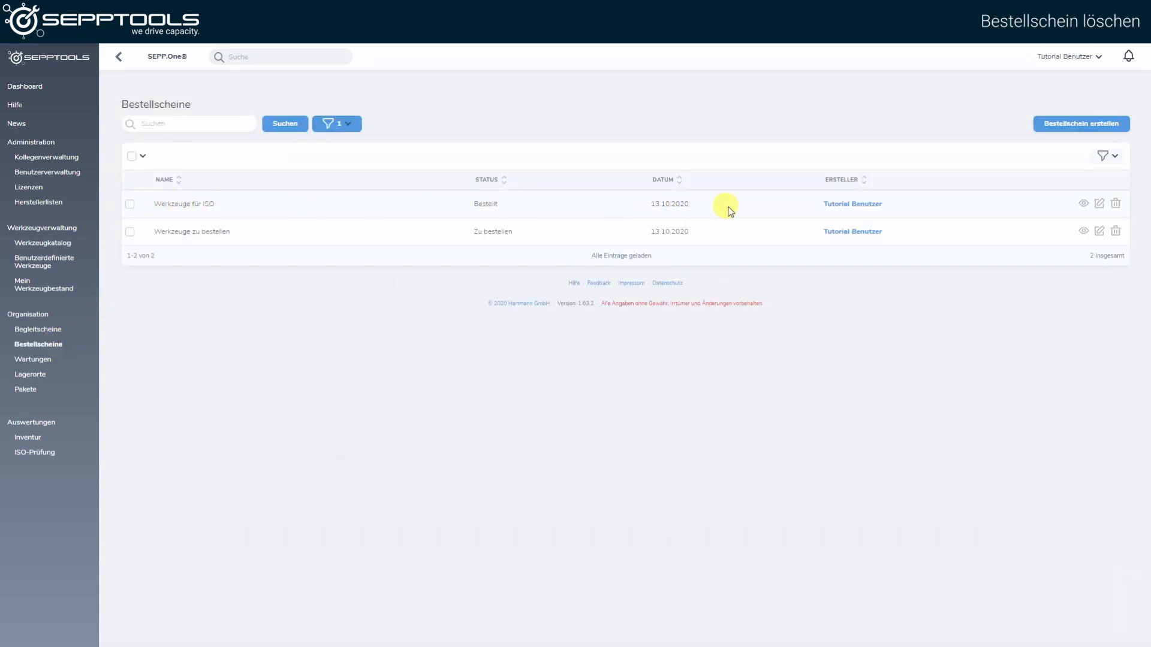
left_click(1115, 204)
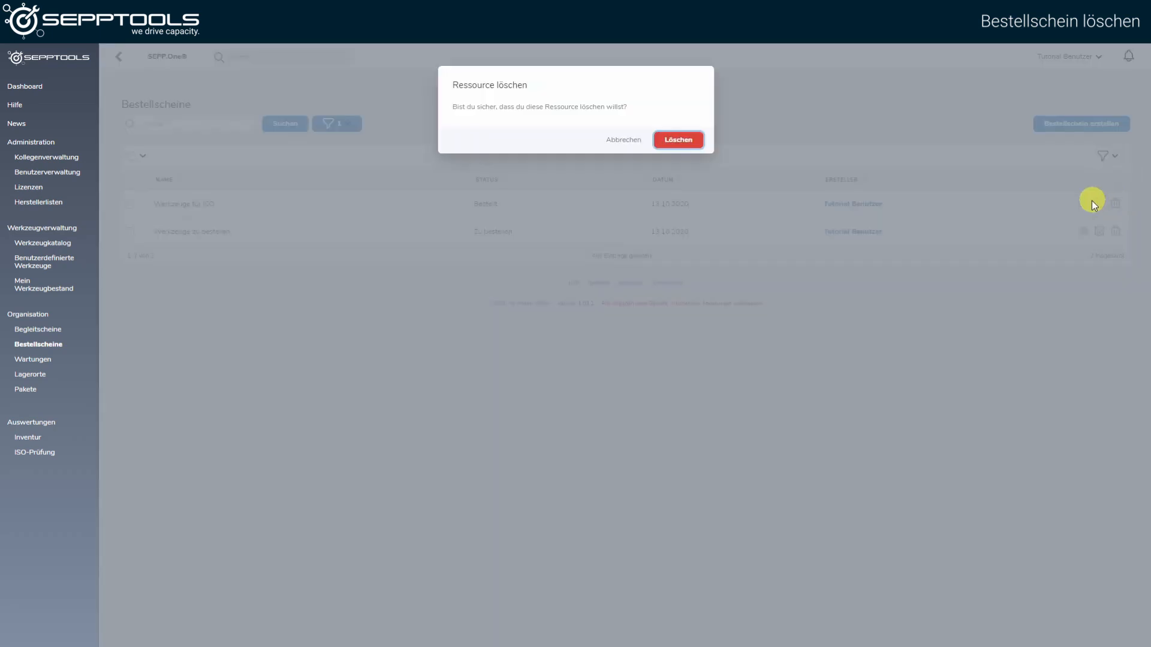
left_click(678, 139)
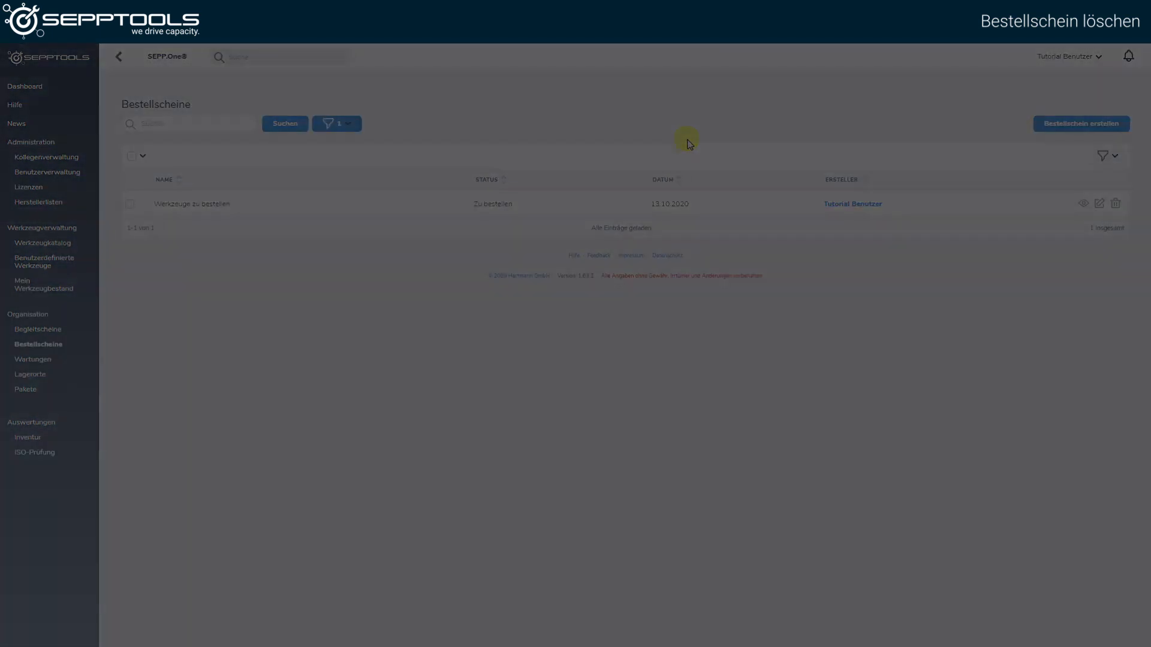